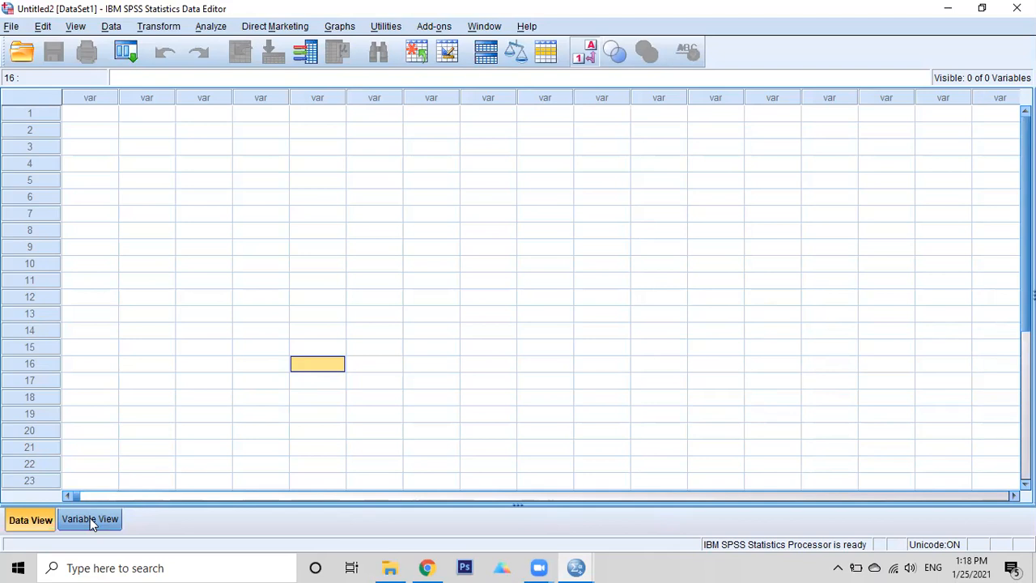
Define a new variable named ID in the first row of the Variable View.
left_click(91, 522)
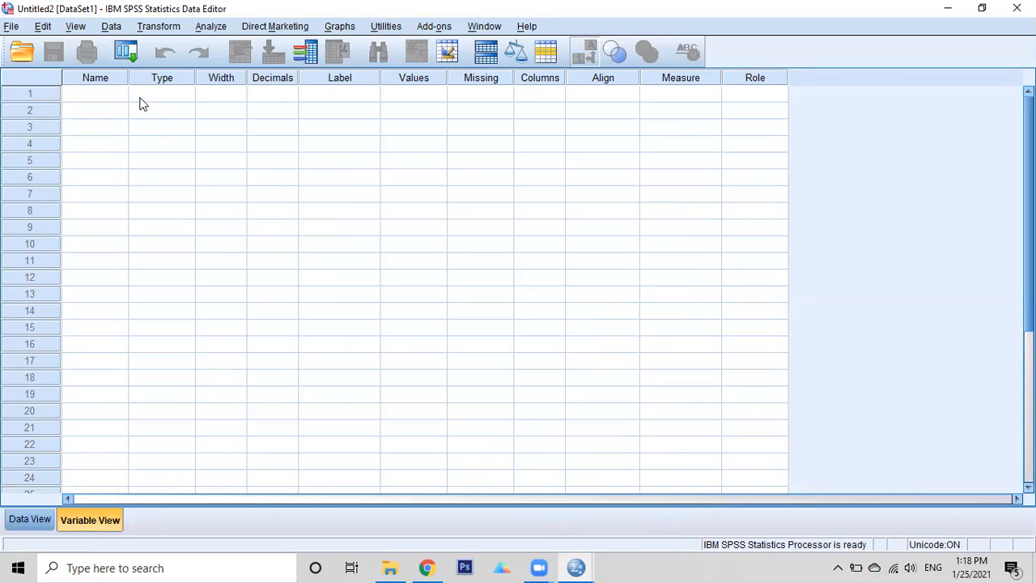
left_click(103, 76)
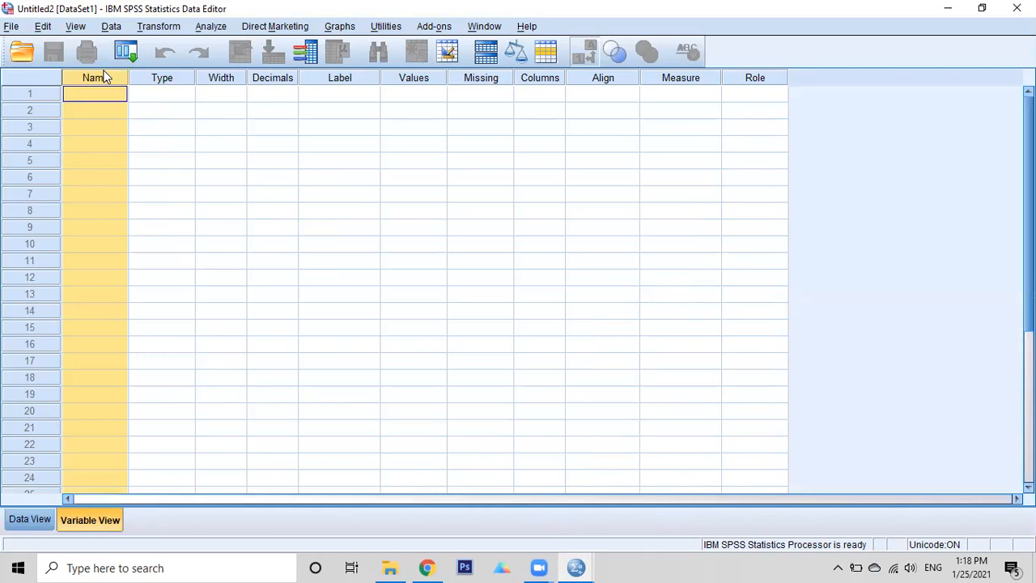
left_click(157, 80)
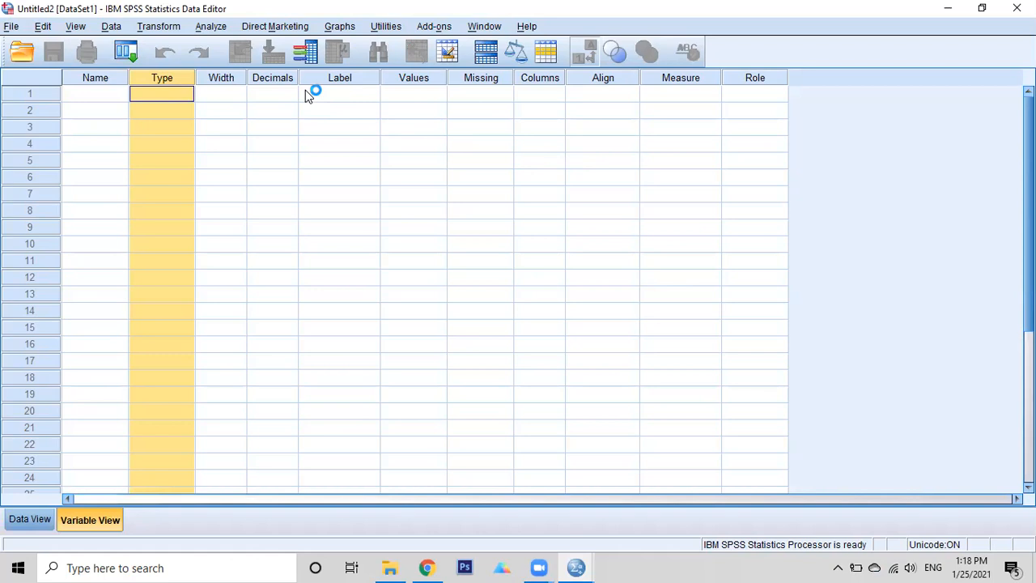
left_click(276, 77)
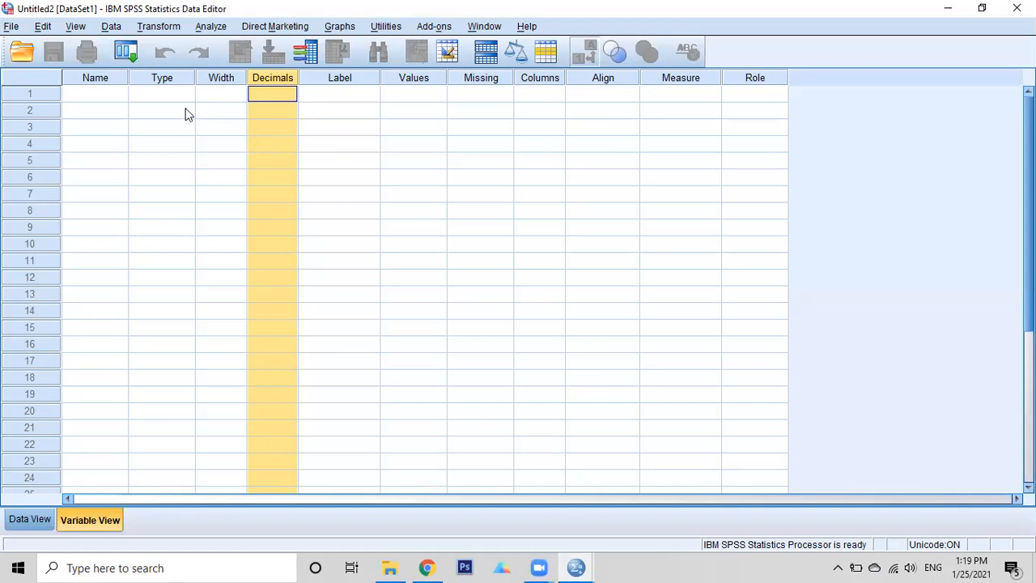
left_click(108, 95)
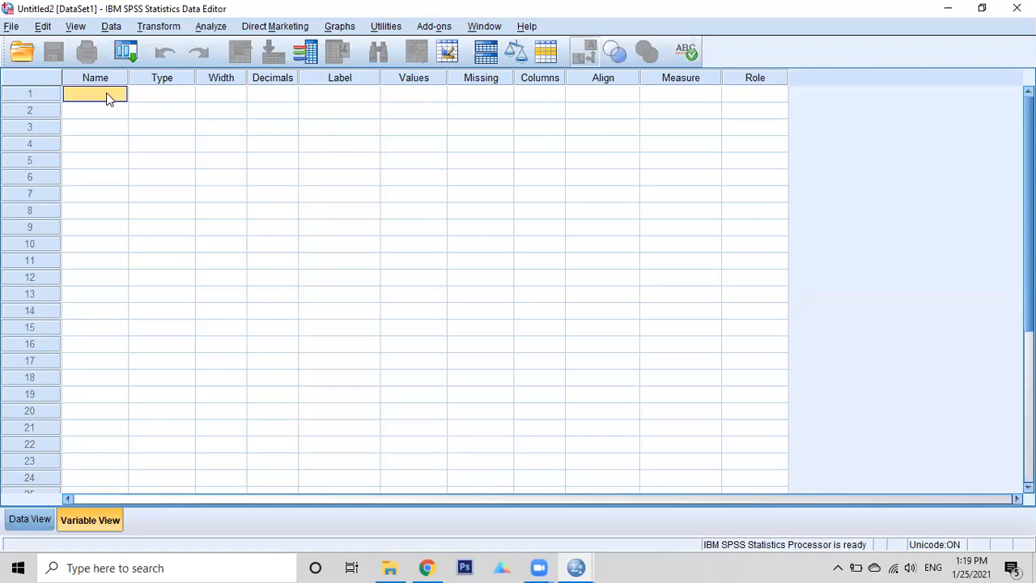
type("ID")
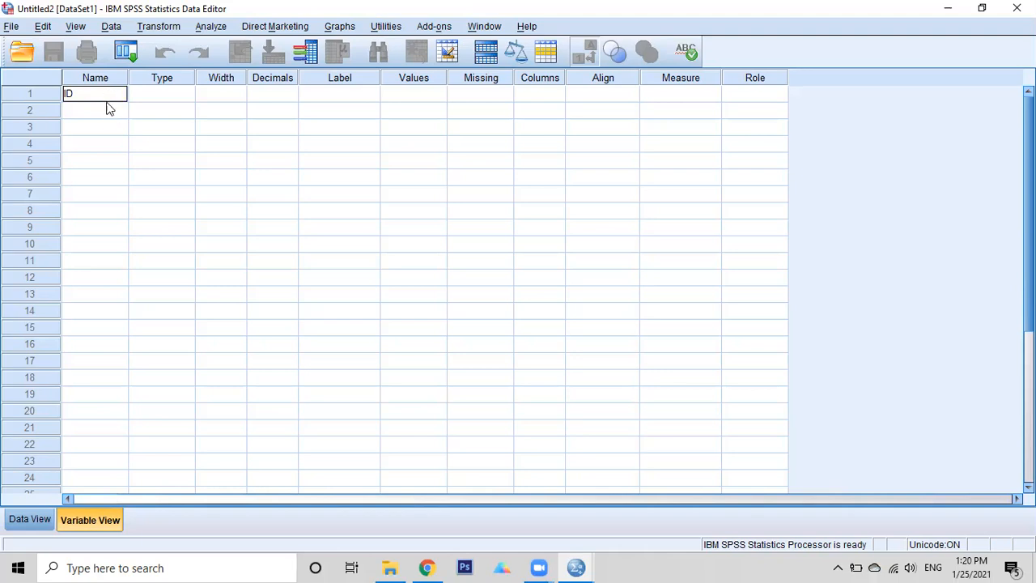
left_click(108, 115)
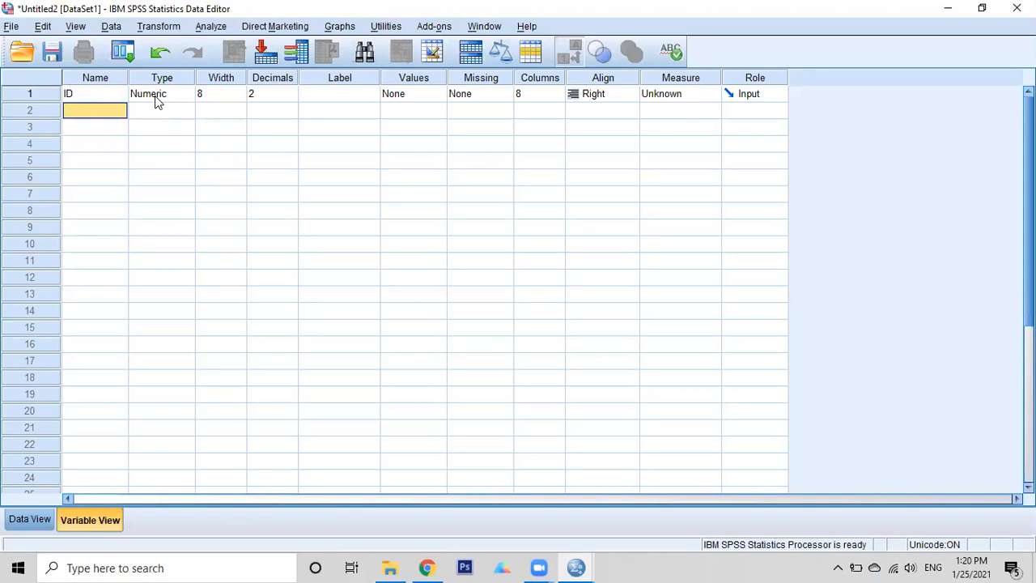
Set the ID variable's decimals to 0.
left_click(112, 98)
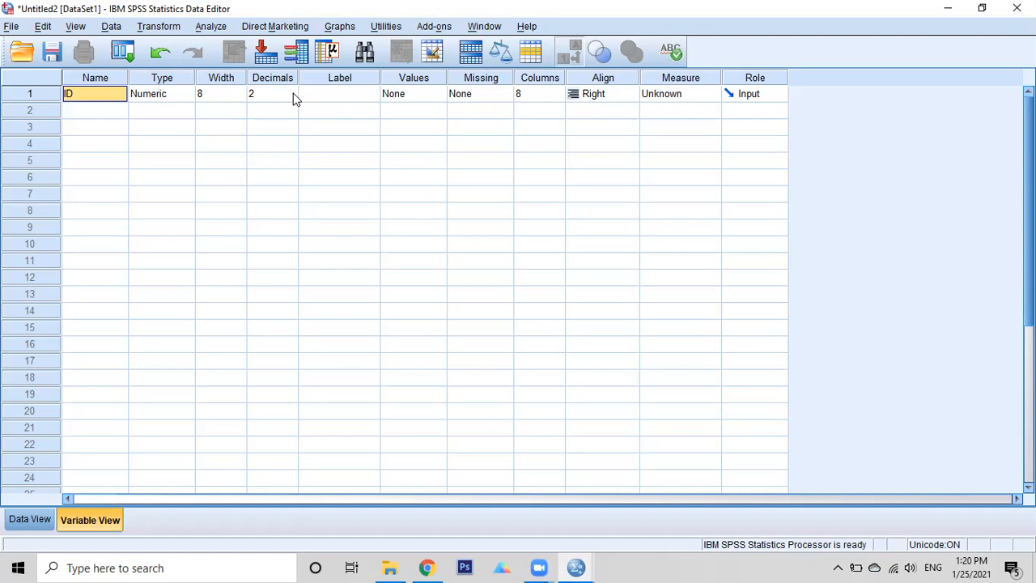
left_click(271, 98)
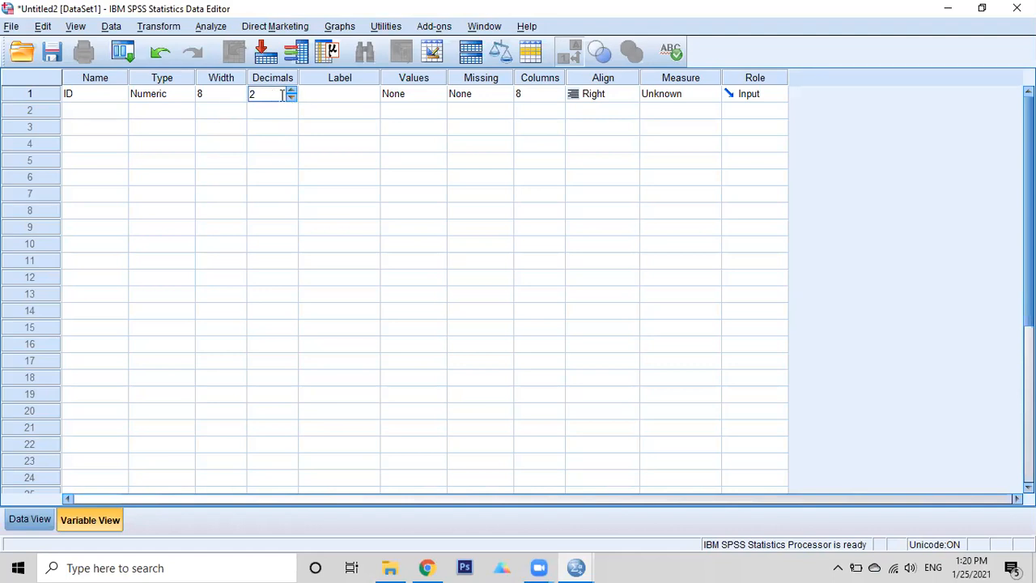
left_click(292, 97)
left_click(292, 97)
Label the ID variable "судалгааны картын дугаар" and widen the Label column to fit the full text.
left_click(314, 96)
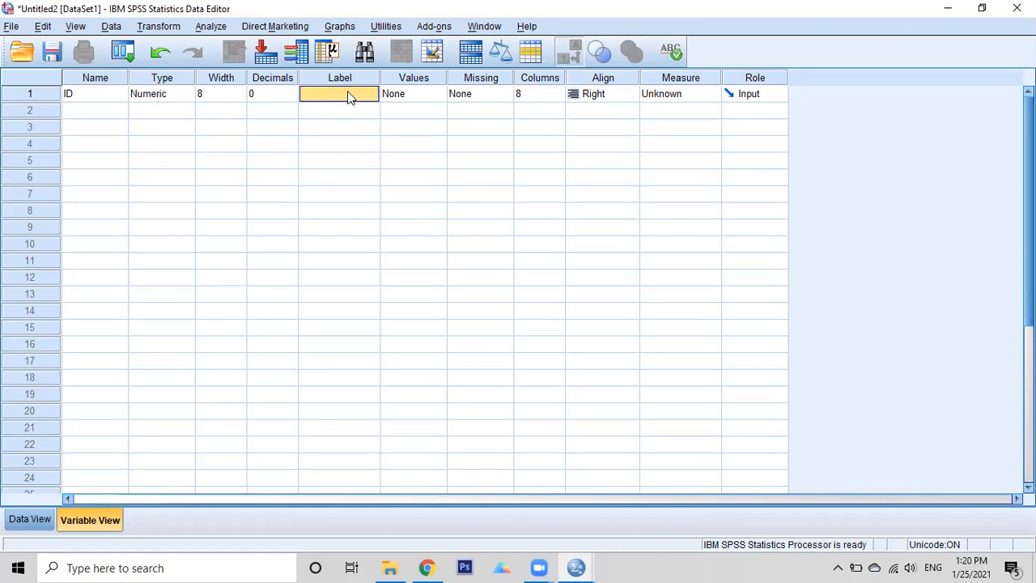
key("alt+shift")
type("судалг")
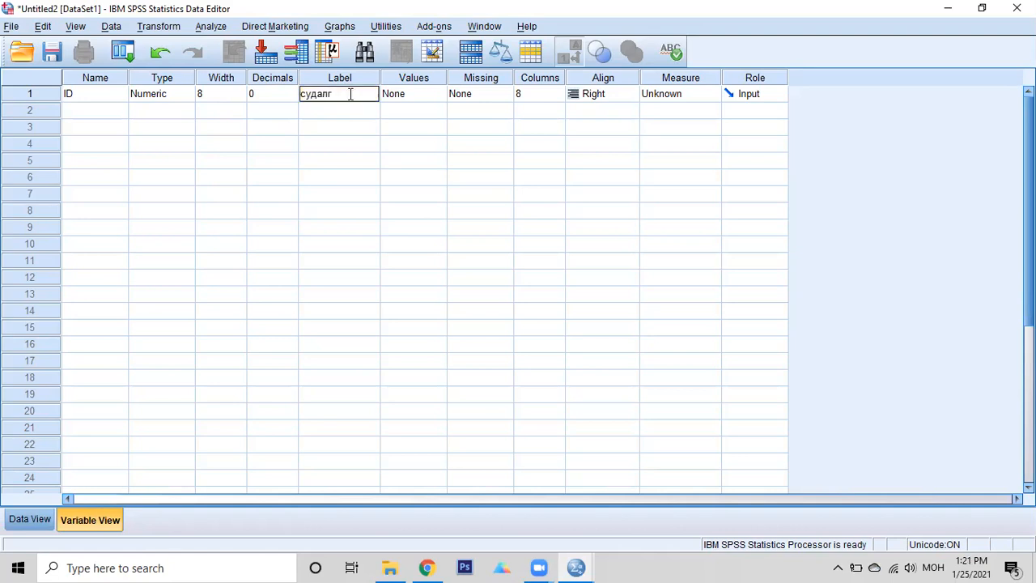
type("ааны картын дугаар")
key("Return")
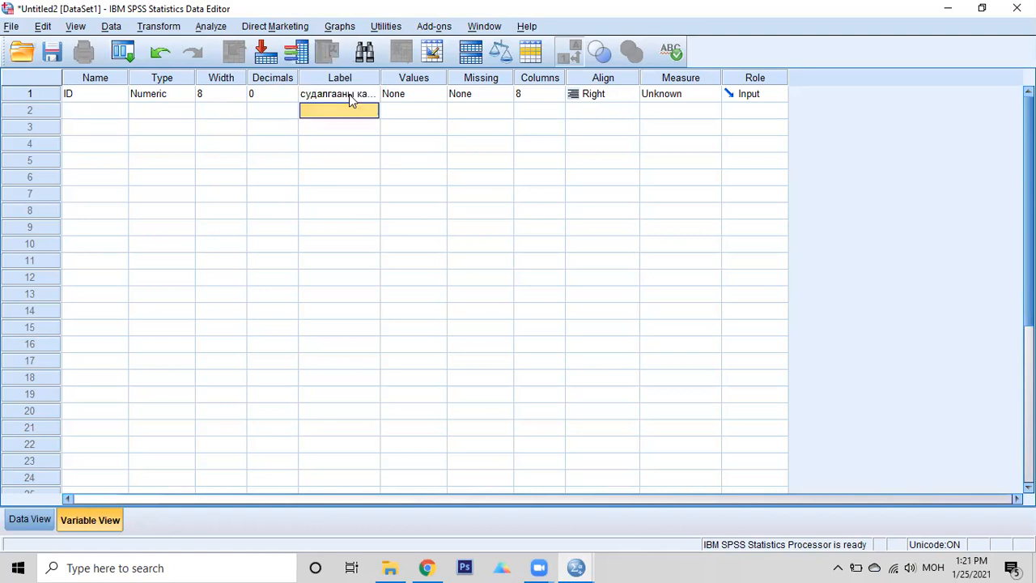
left_click_drag(380, 78, 443, 77)
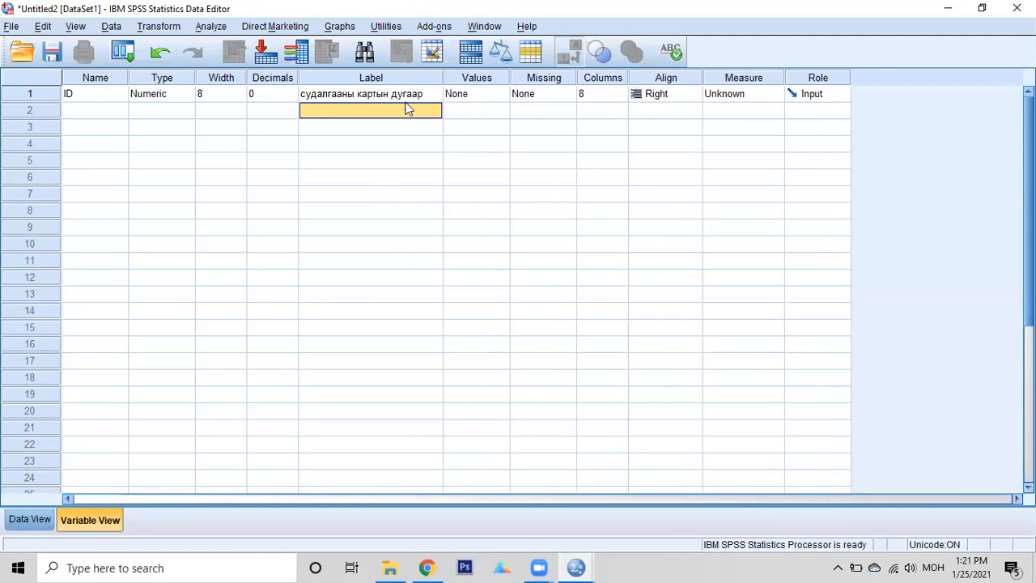
Try to name the second variable 123.
left_click(97, 98)
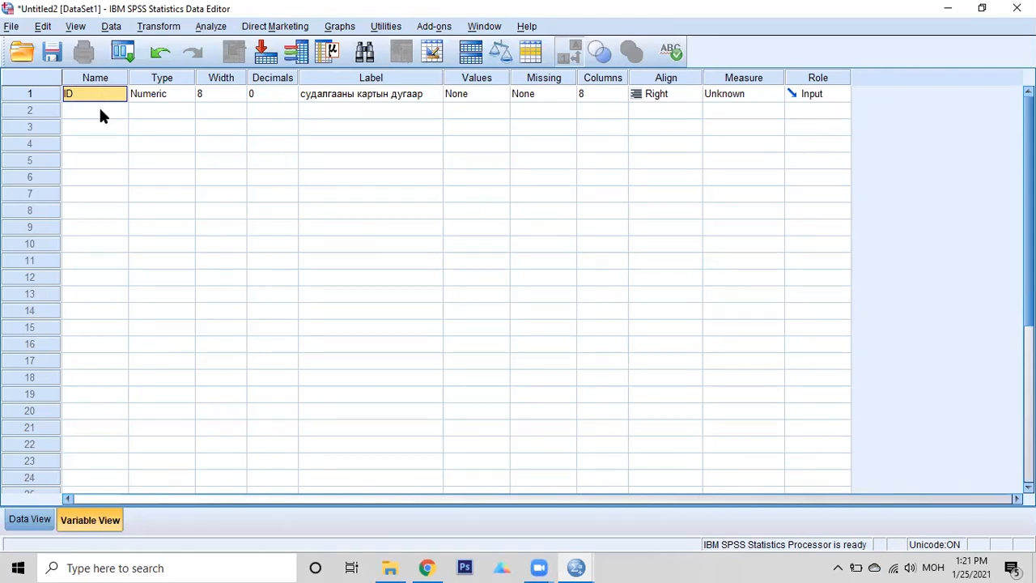
left_click(101, 111)
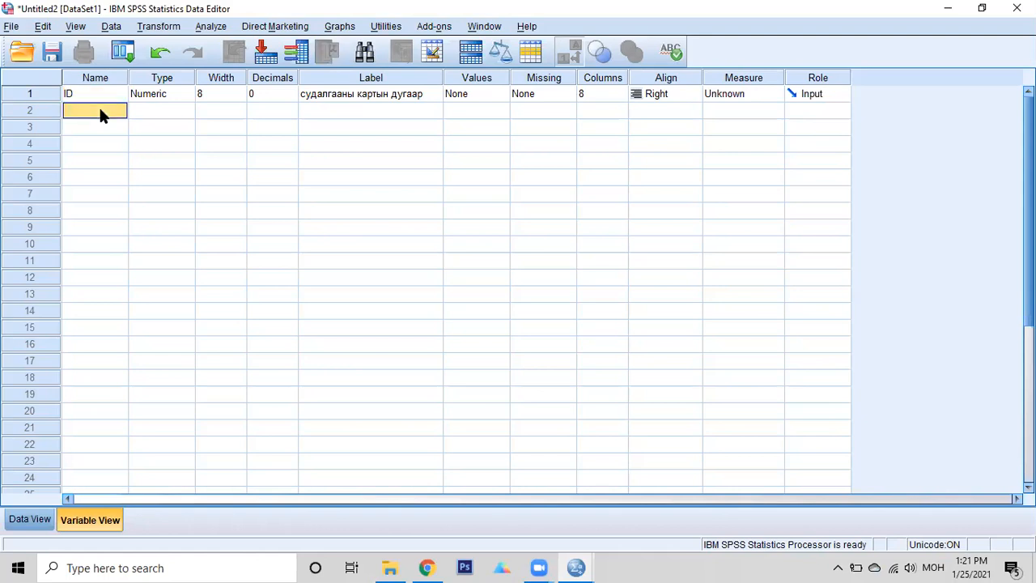
type("123")
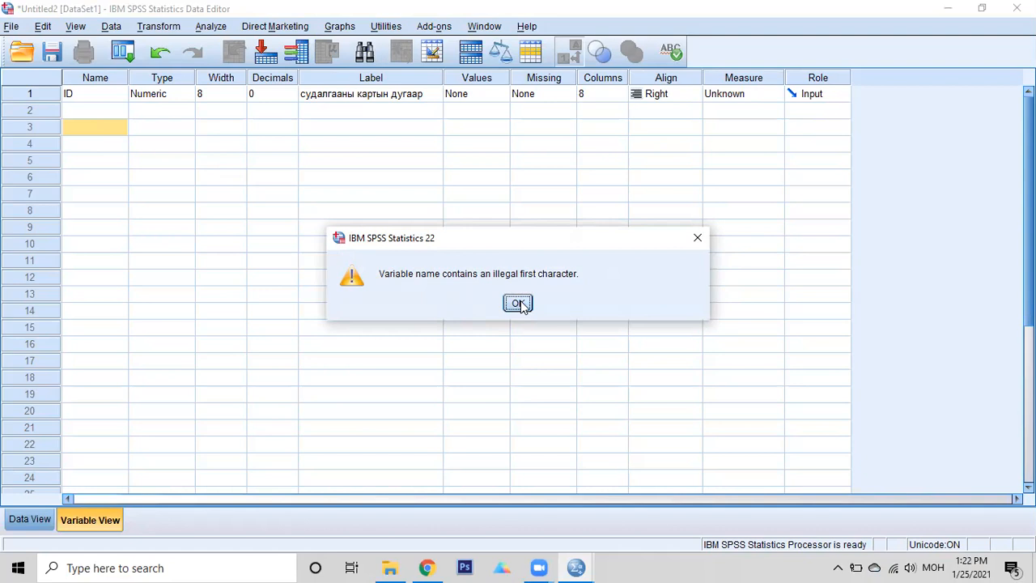
left_click(518, 304)
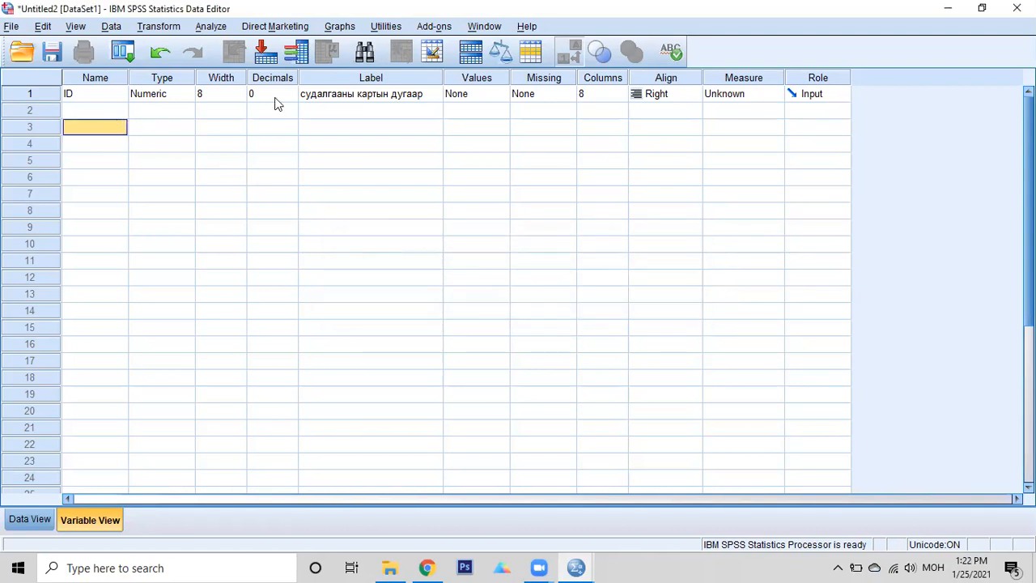
Try to name the second variable "mass index", with a space between the words.
left_click(85, 114)
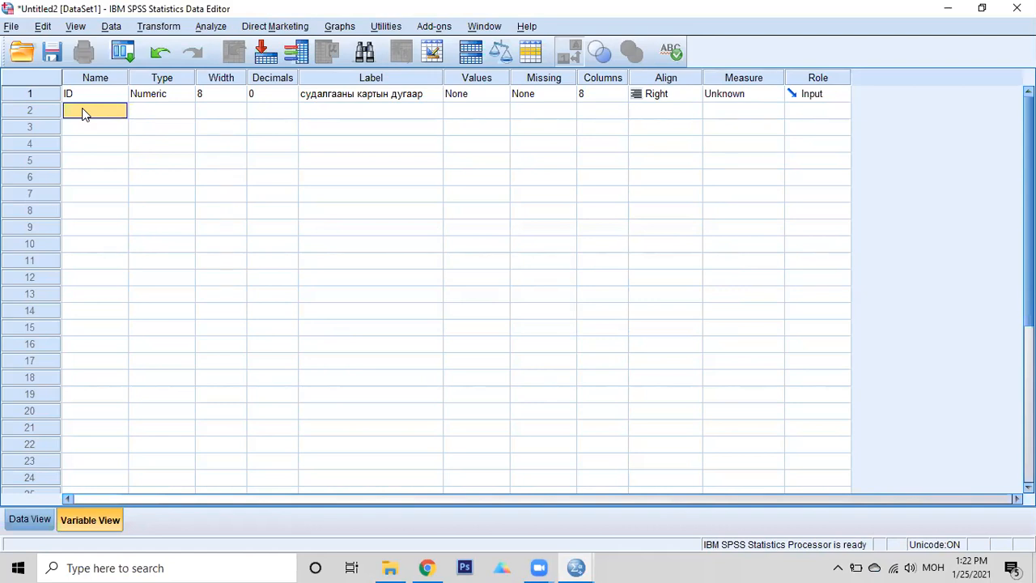
type("ий")
key("BackSpace")
key("BackSpace")
key("alt+shift")
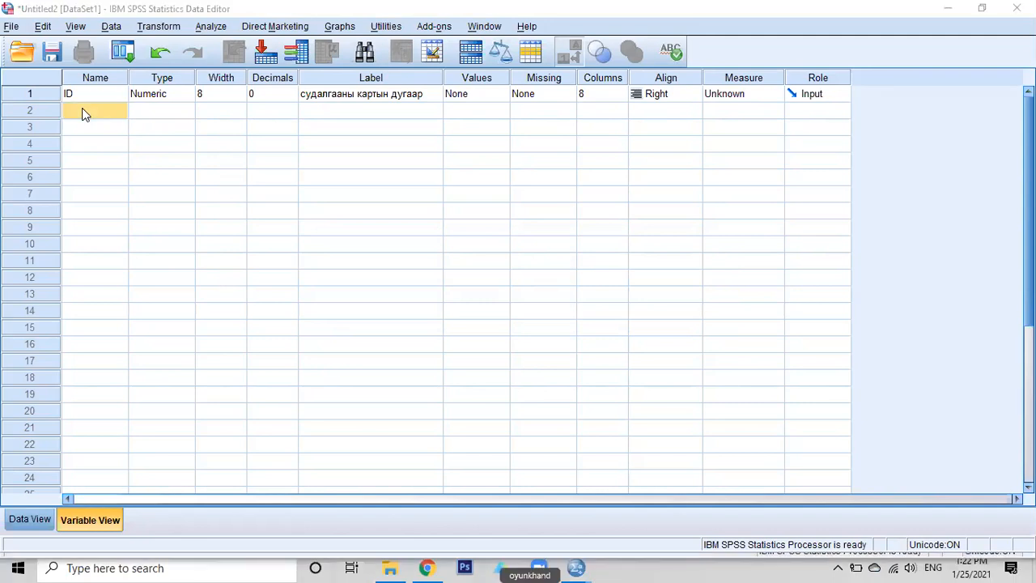
key("alt+shift")
type("ий")
key("BackSpace")
key("BackSpace")
key("alt+shift")
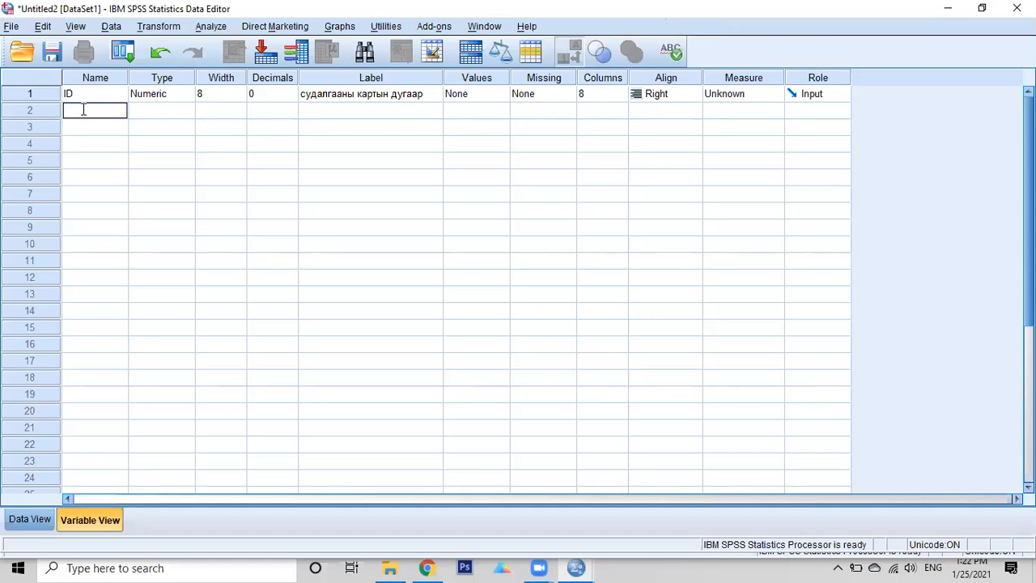
type("mass index")
key("Return")
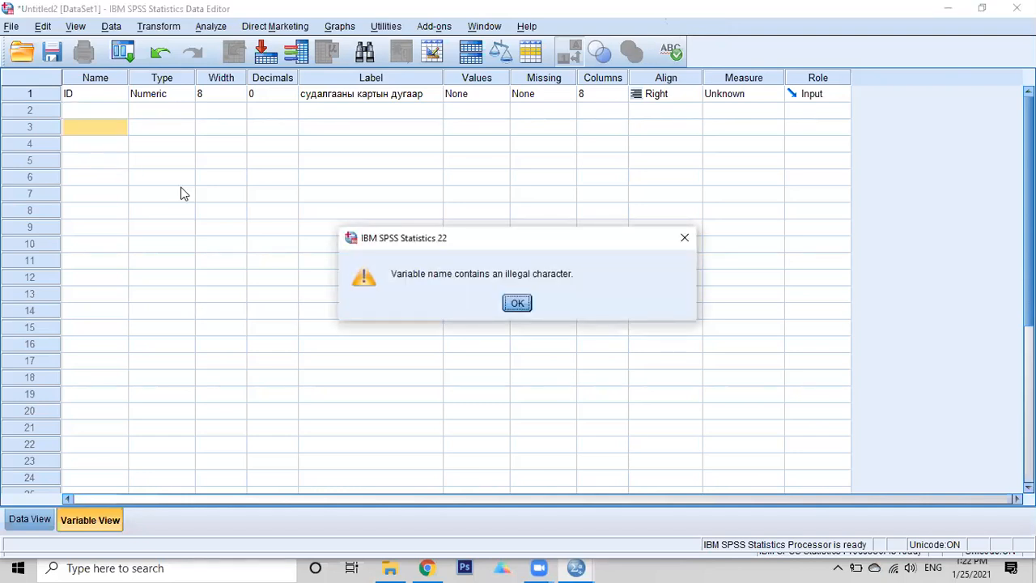
left_click(518, 304)
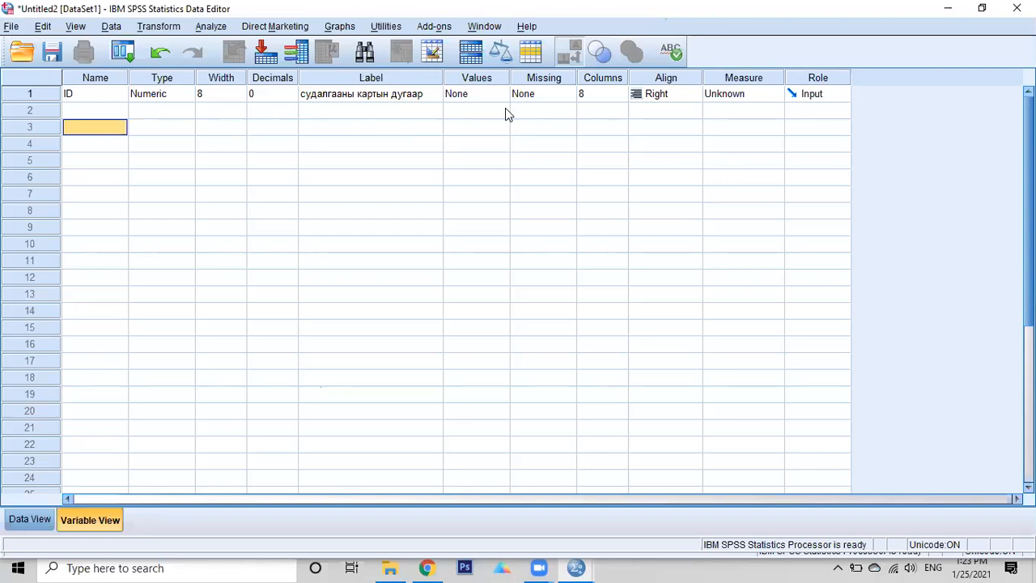
Try out 999 as a discrete missing value for the ID variable and discard the entry.
left_click(105, 110)
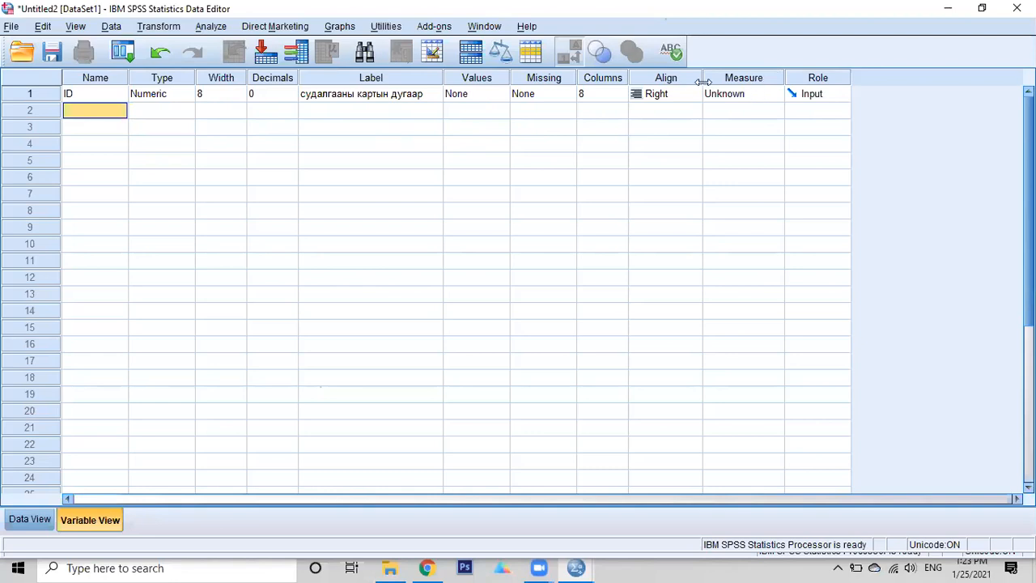
left_click(549, 79)
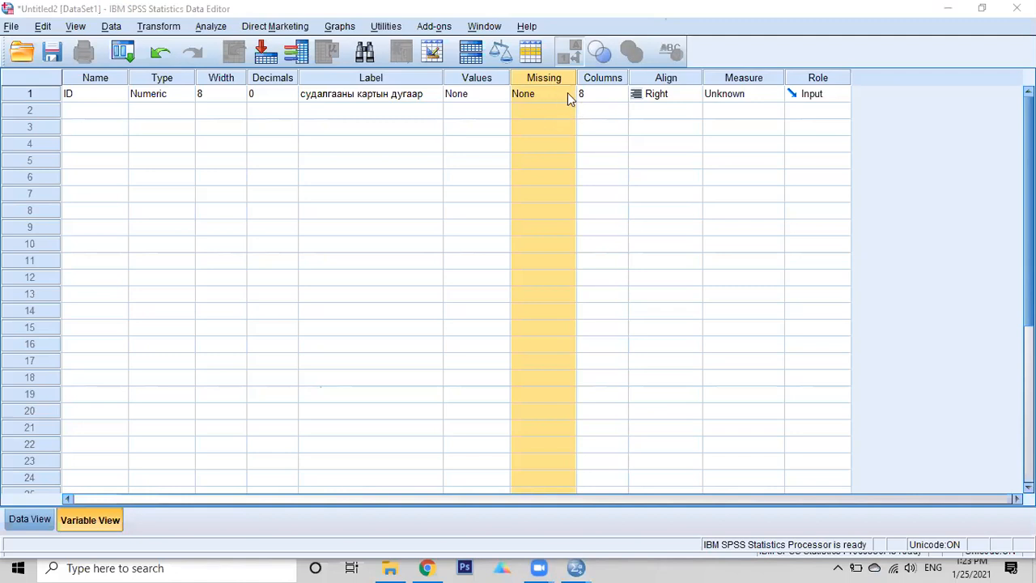
left_click(567, 92)
left_click(567, 92)
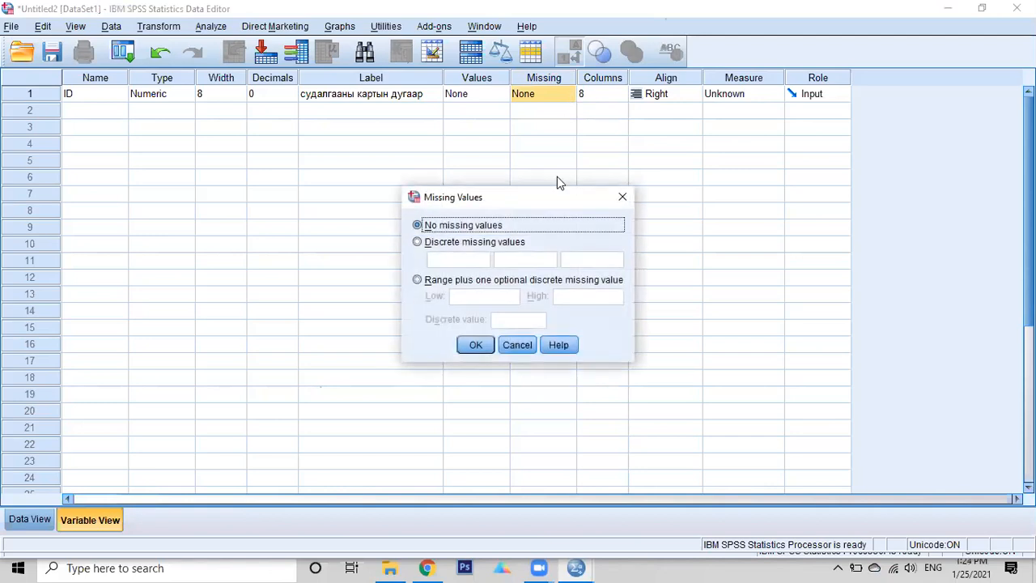
left_click(418, 242)
left_click(461, 258)
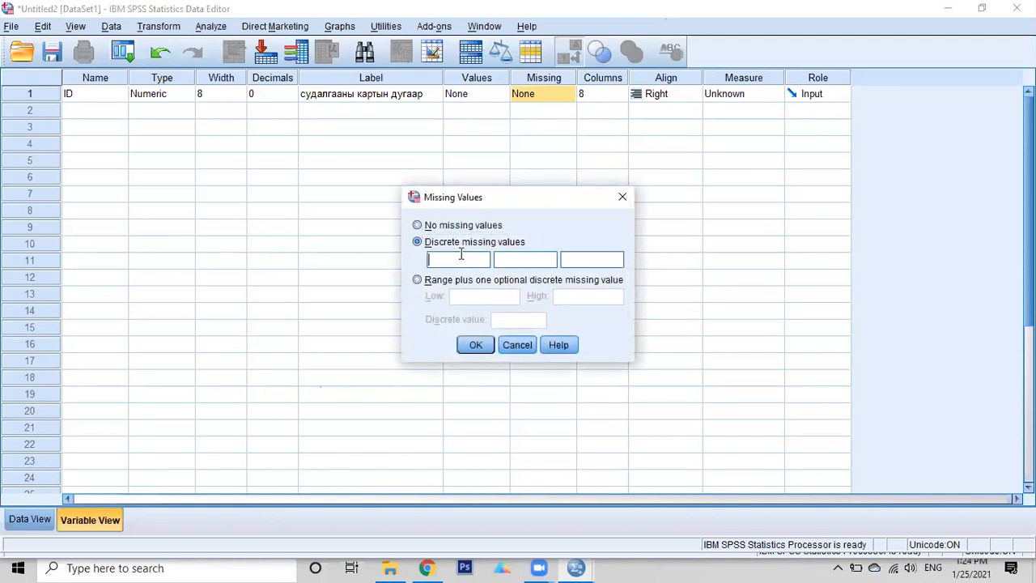
type("999")
left_click(516, 346)
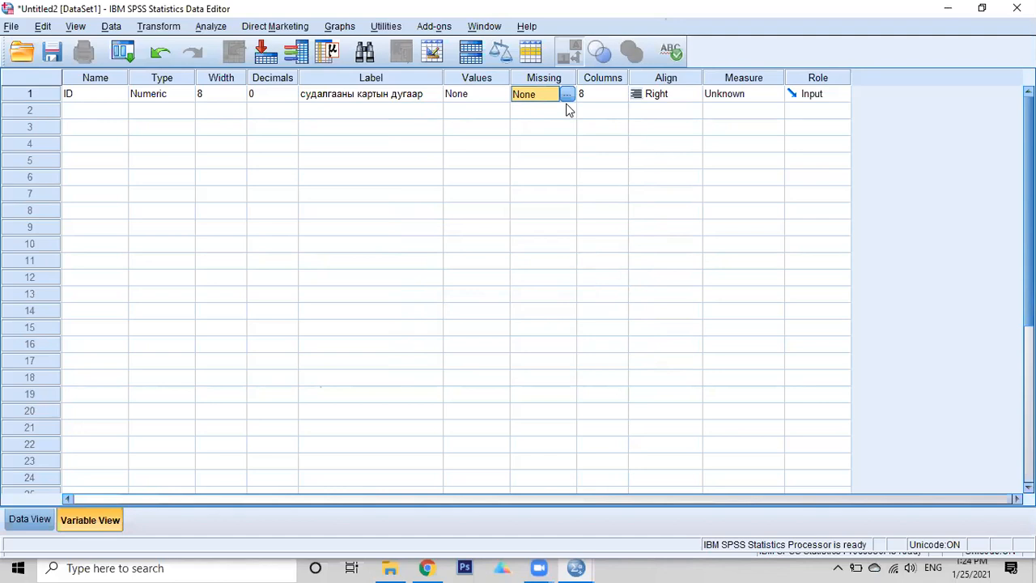
left_click(567, 99)
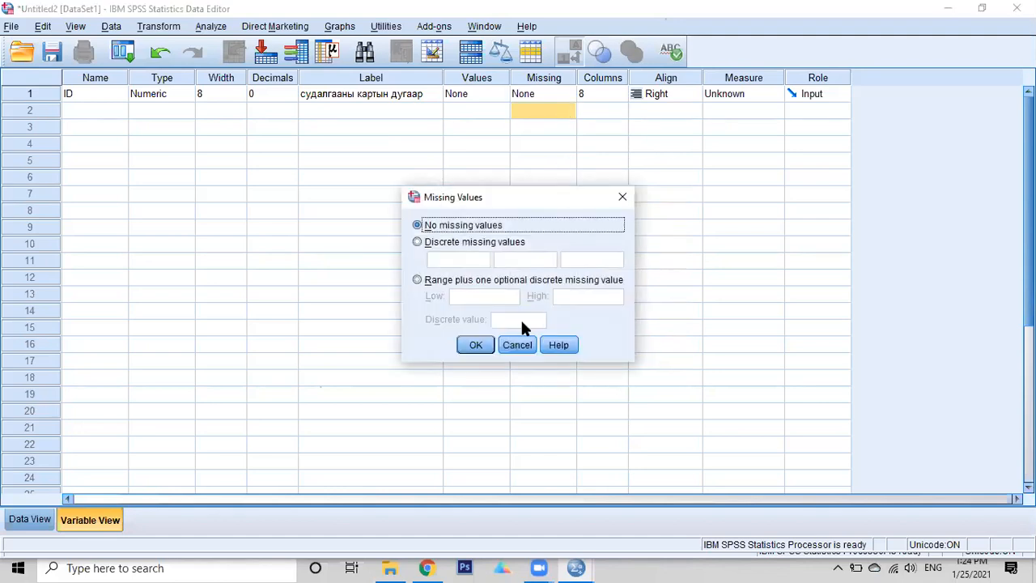
left_click(517, 346)
left_click(554, 95)
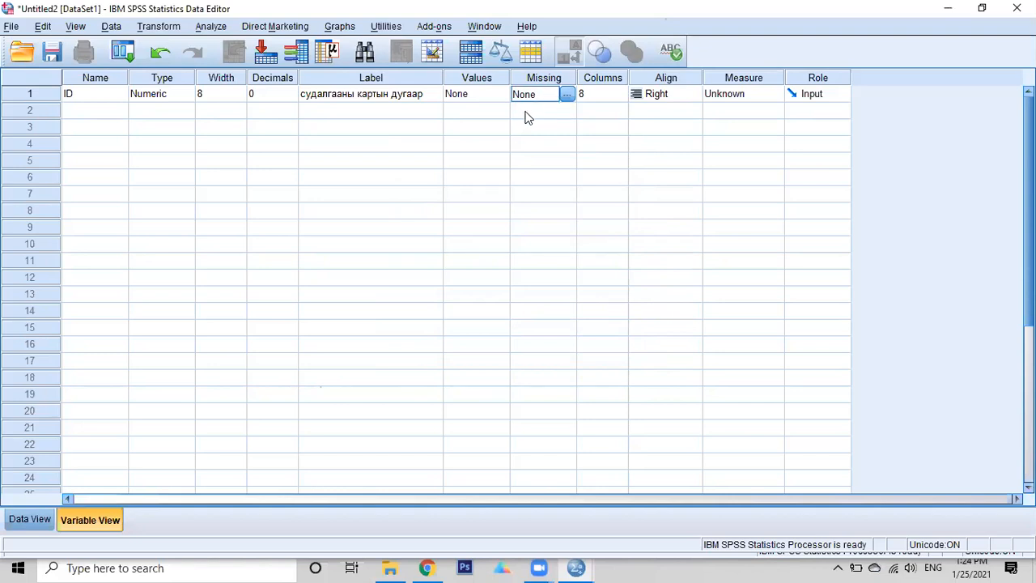
Enter a five-digit sample number for the first case of the ID variable in the Data View.
left_click(615, 78)
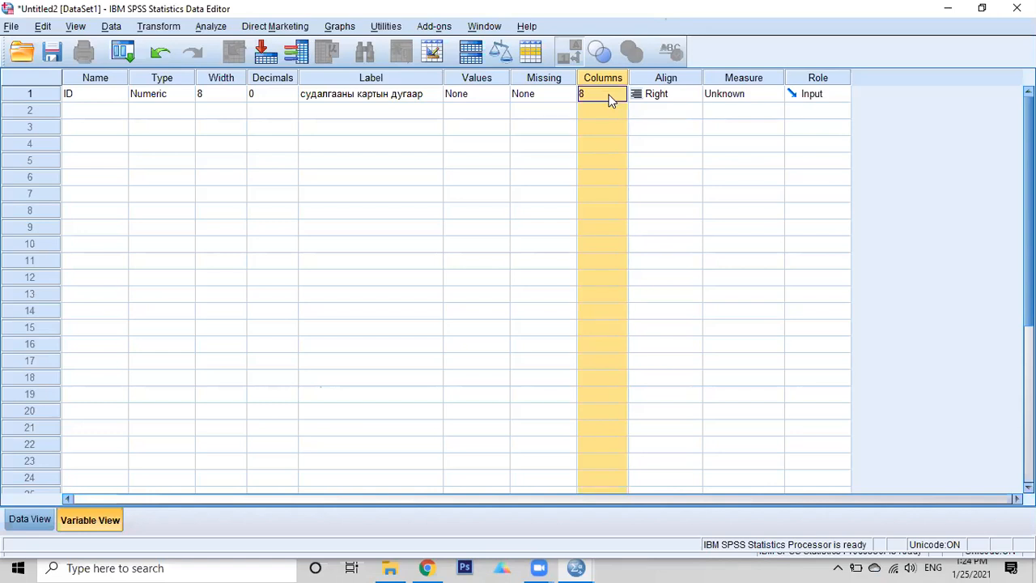
left_click(679, 80)
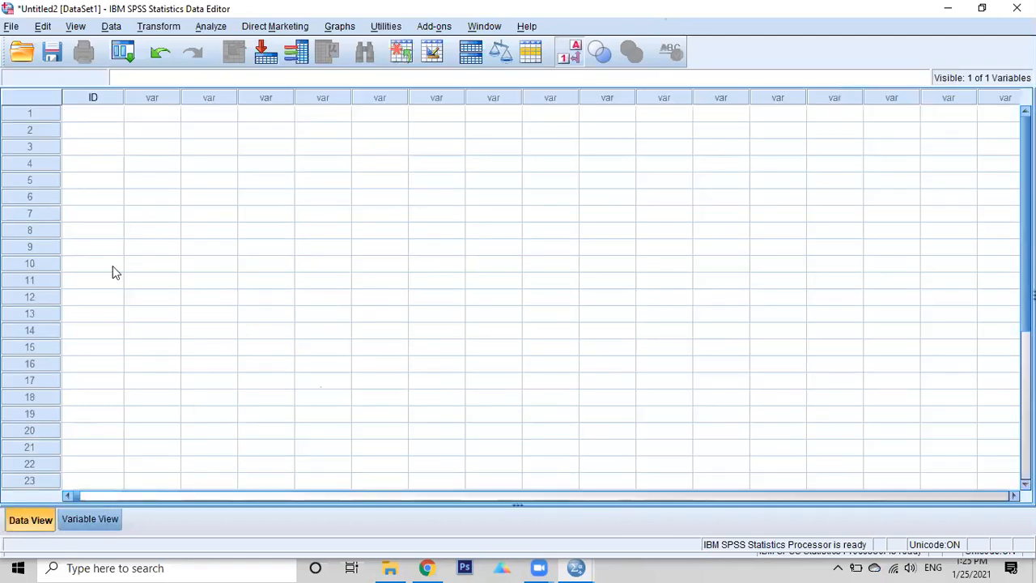
left_click(113, 113)
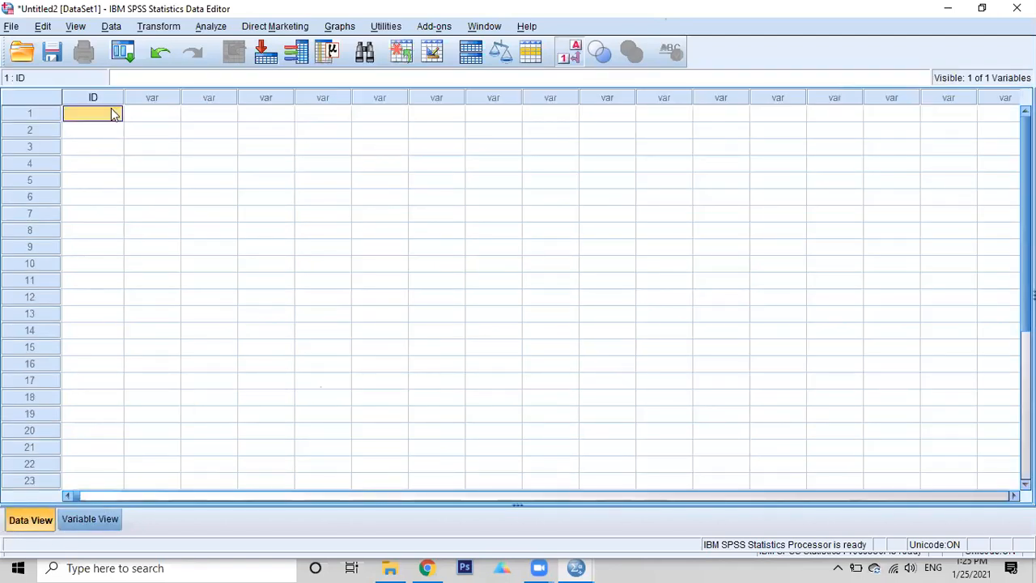
type("12456")
left_click(122, 198)
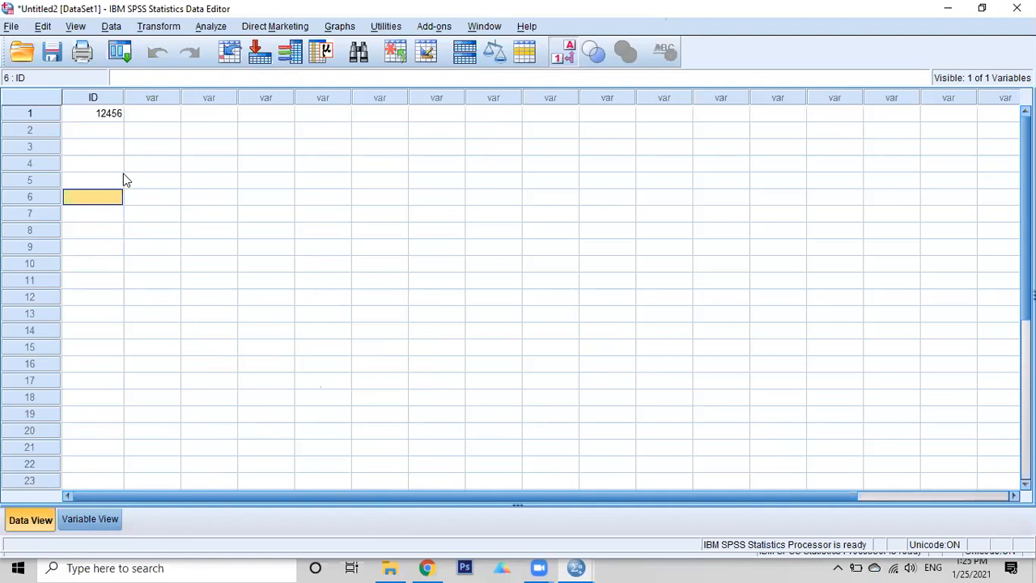
Set the ID variable's alignment to Left and return to the Data View.
left_click(90, 519)
left_click(685, 91)
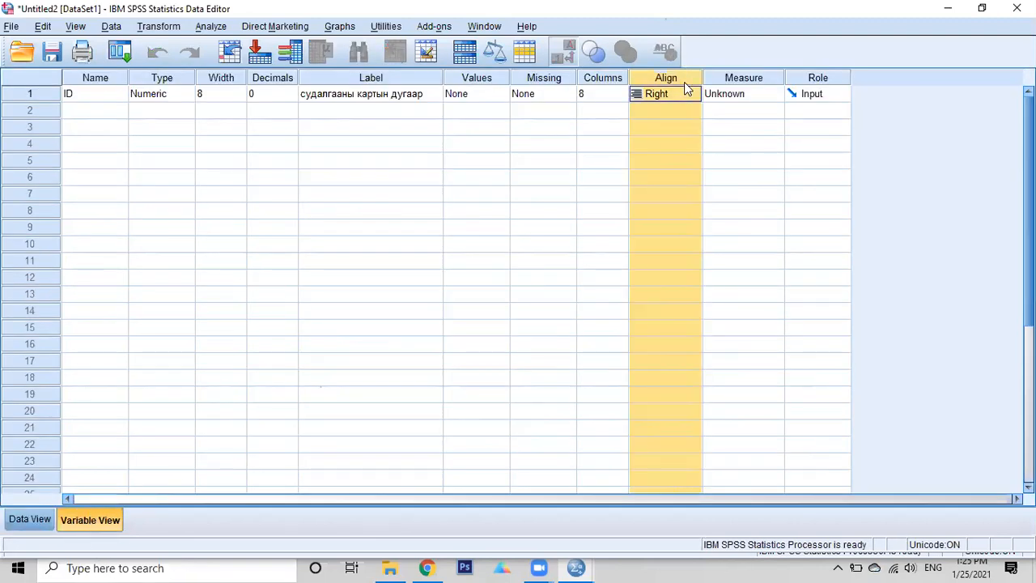
left_click(694, 94)
left_click(653, 110)
left_click(30, 519)
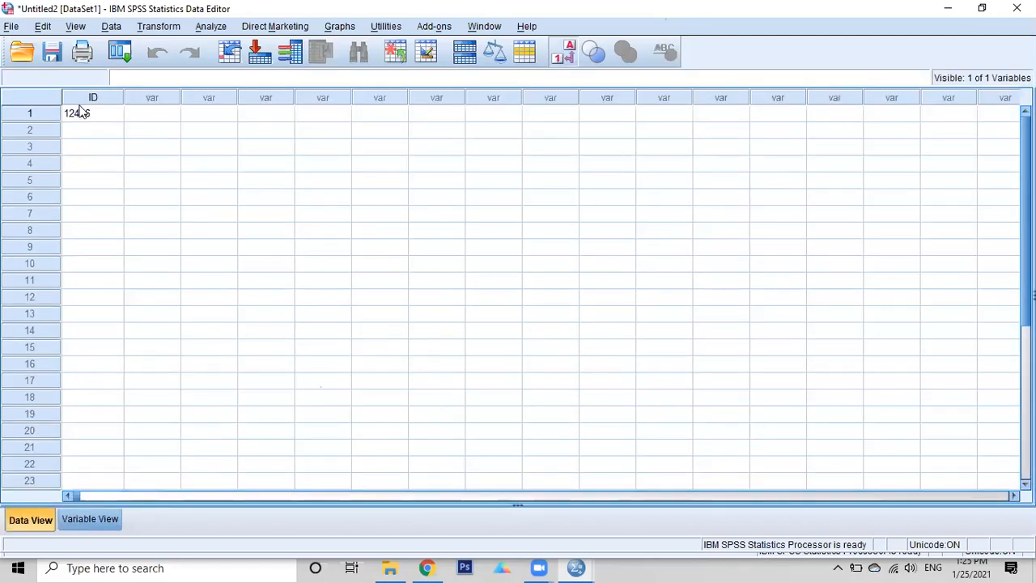
Check the ID column in the Data View, then set the ID variable's alignment to Right in the Variable View.
left_click(96, 523)
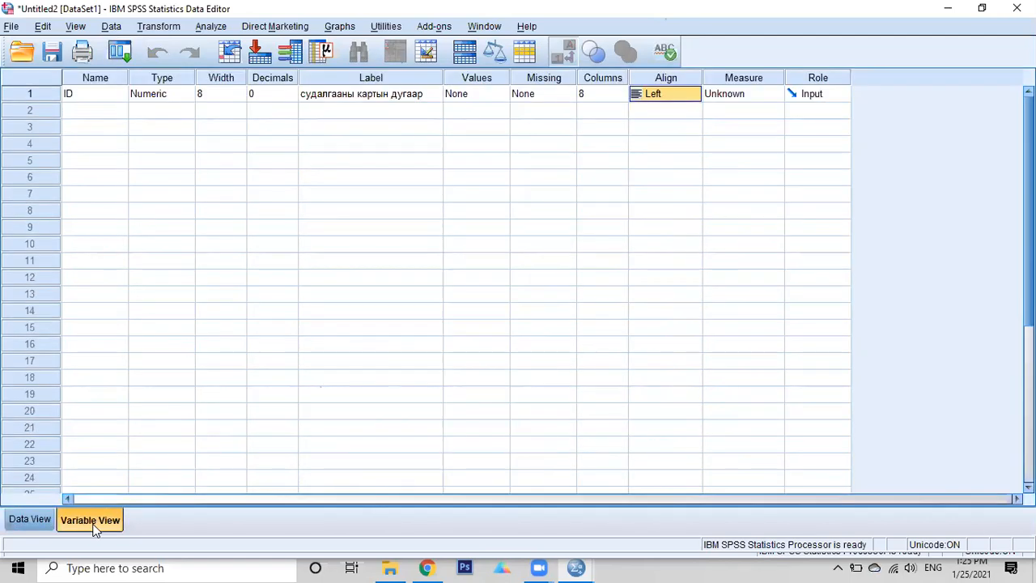
left_click(32, 519)
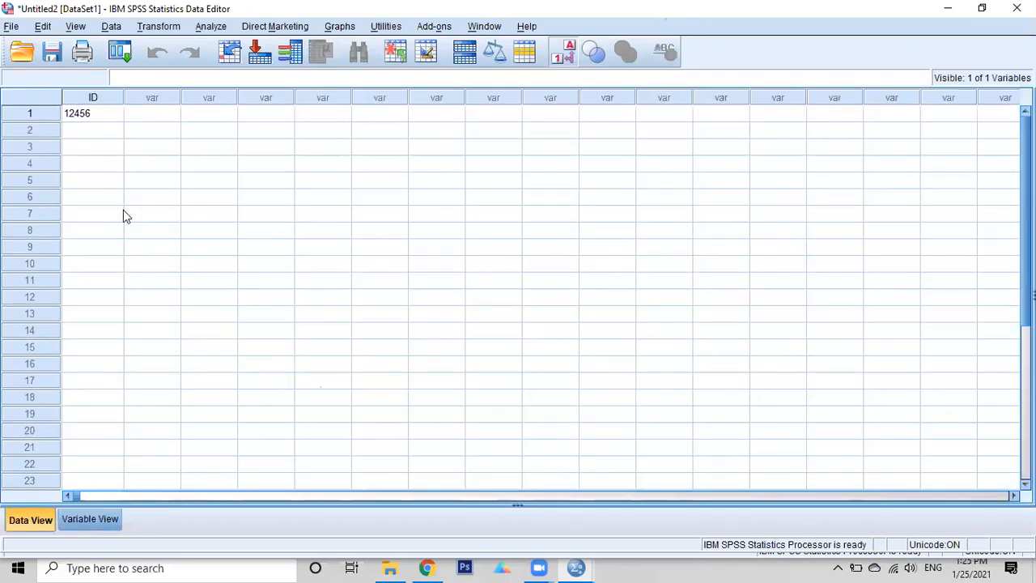
left_click(91, 519)
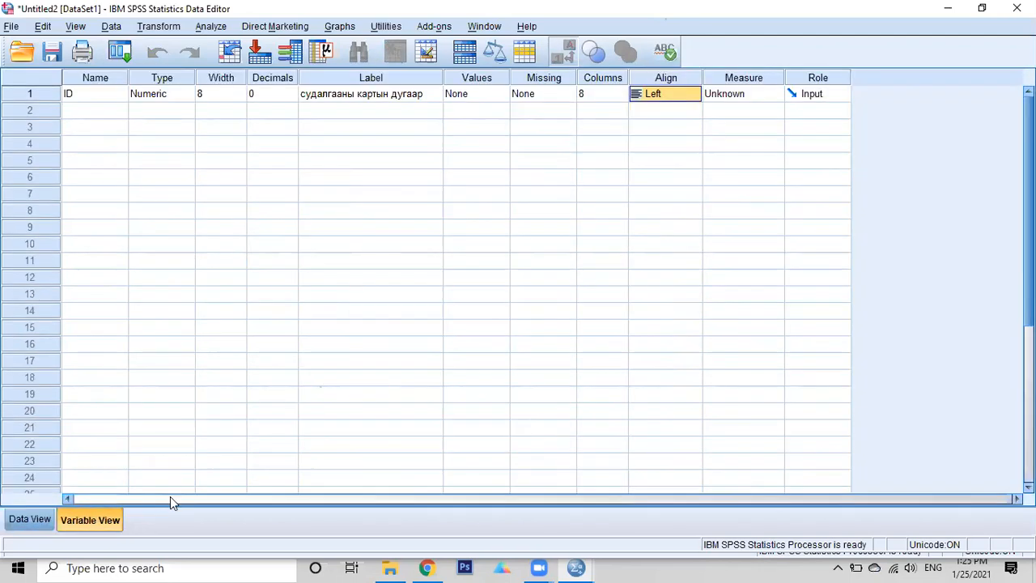
left_click(699, 95)
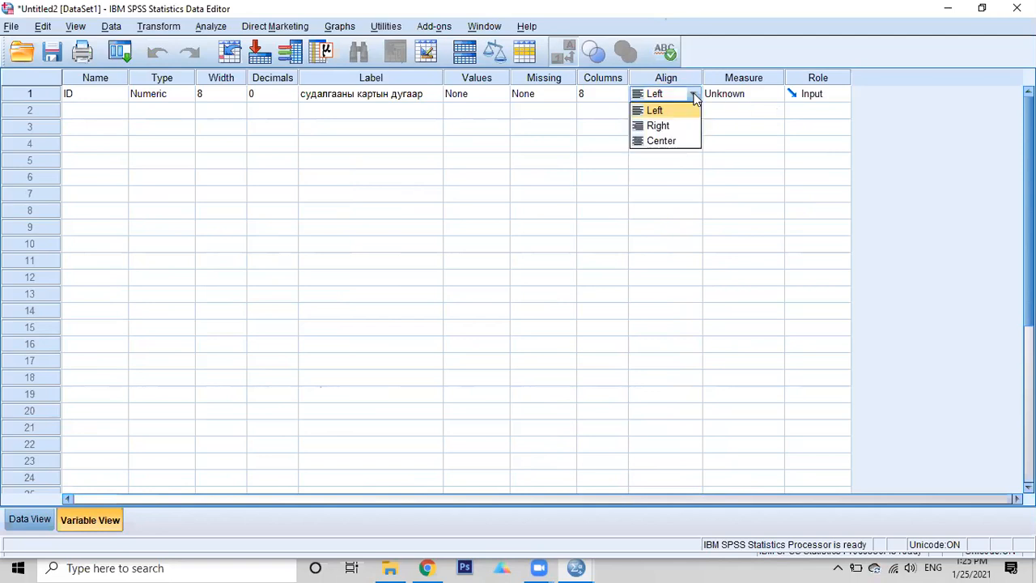
left_click(659, 127)
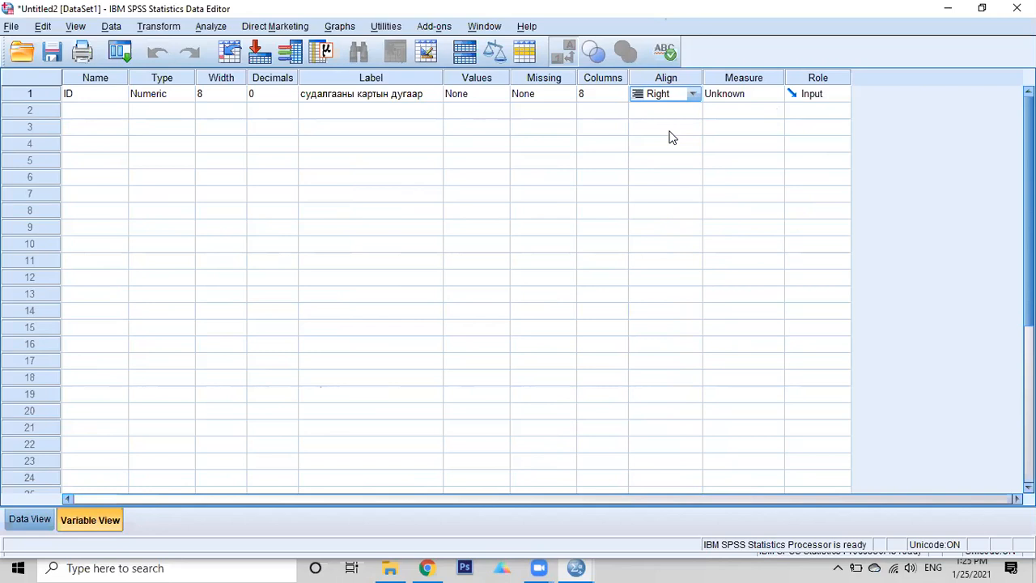
Set the ID variable's measurement level to Nominal.
left_click(779, 98)
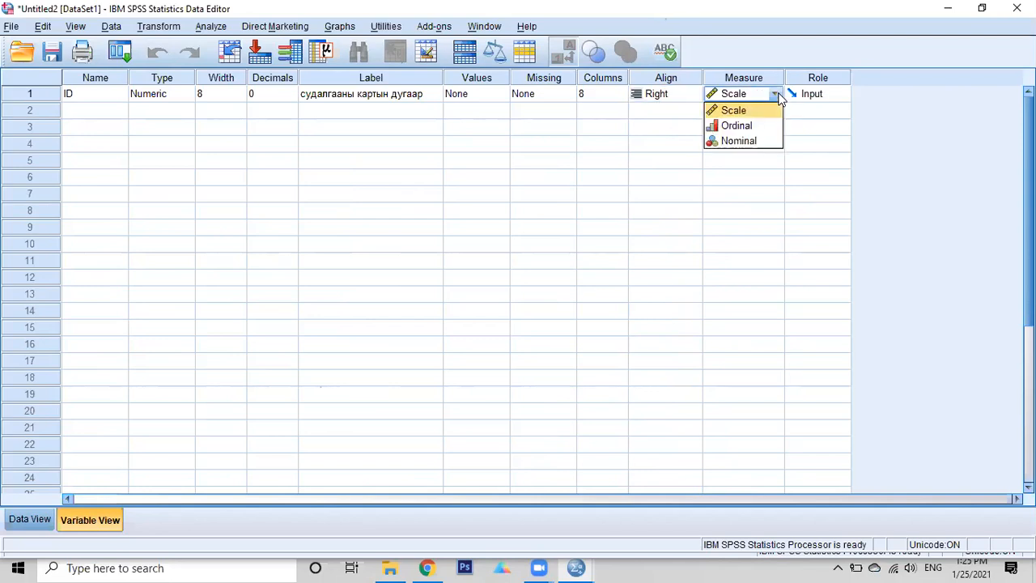
left_click(737, 95)
left_click(741, 95)
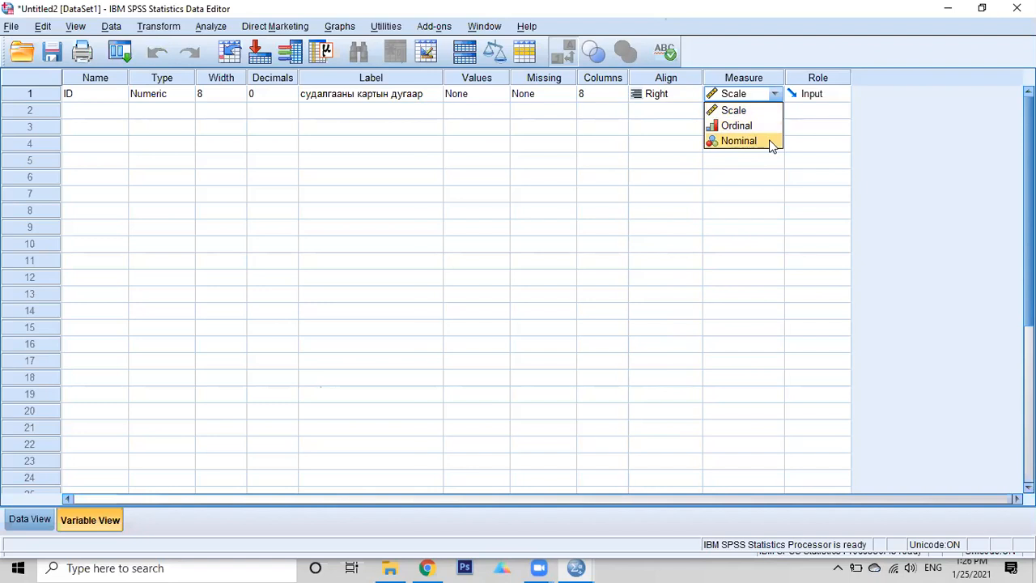
left_click(738, 141)
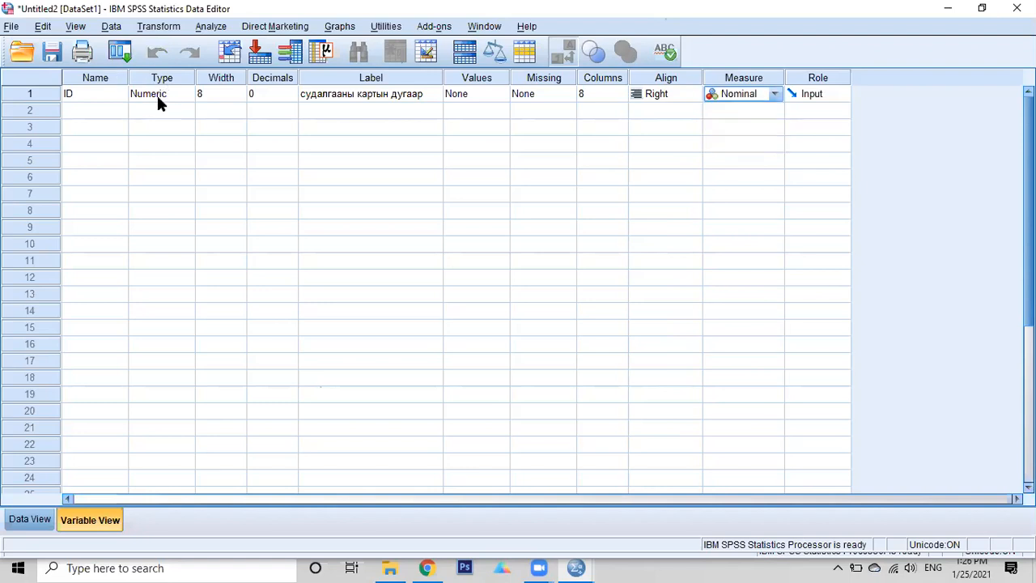
left_click(759, 109)
left_click(862, 294)
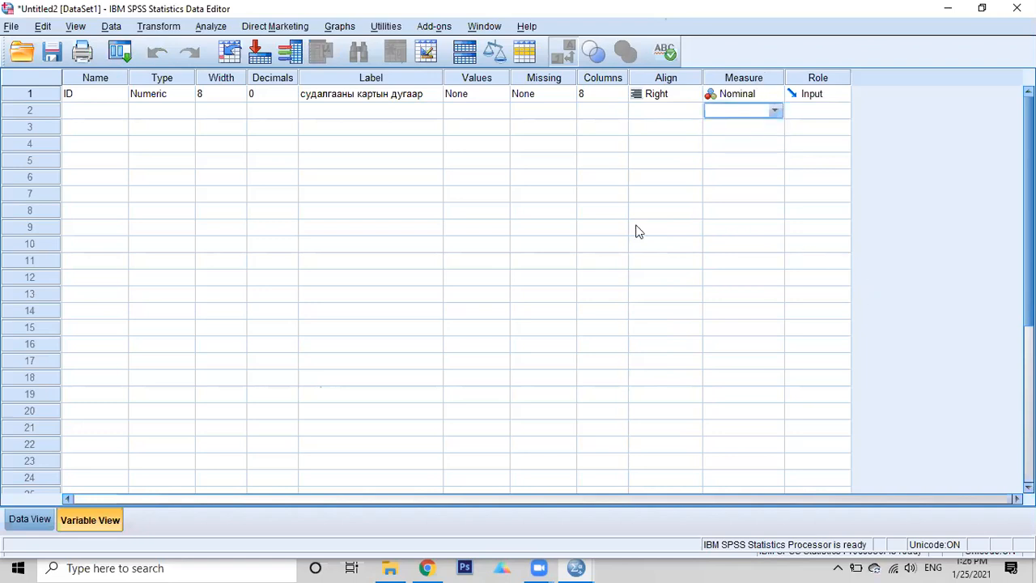
Add a second variable named Firstname below ID.
left_click(92, 112)
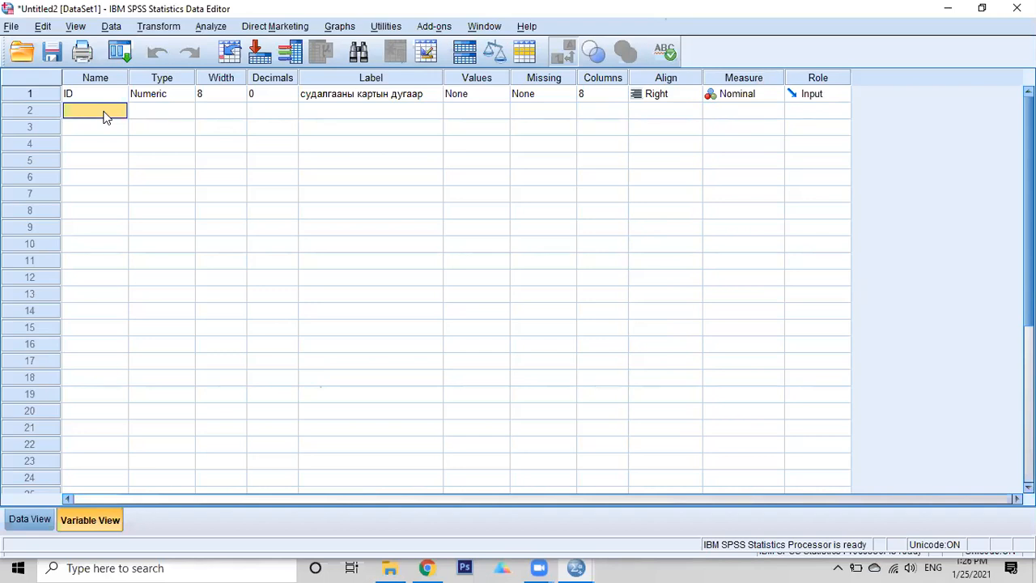
type("Name")
key("BackSpace")
type("Firstn")
left_click(117, 127)
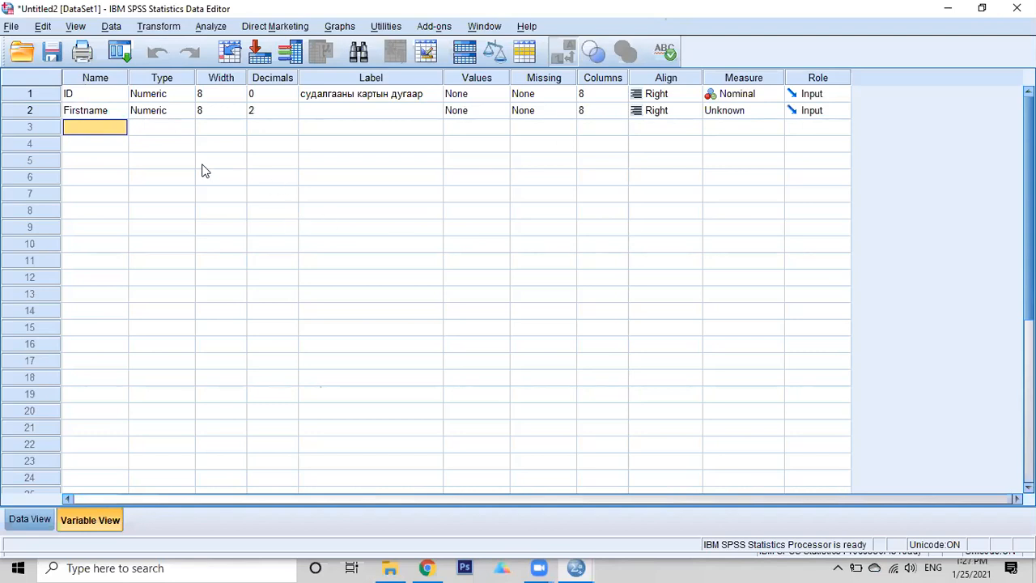
Change the Firstname variable's type to String with a length of 30 characters.
left_click(171, 111)
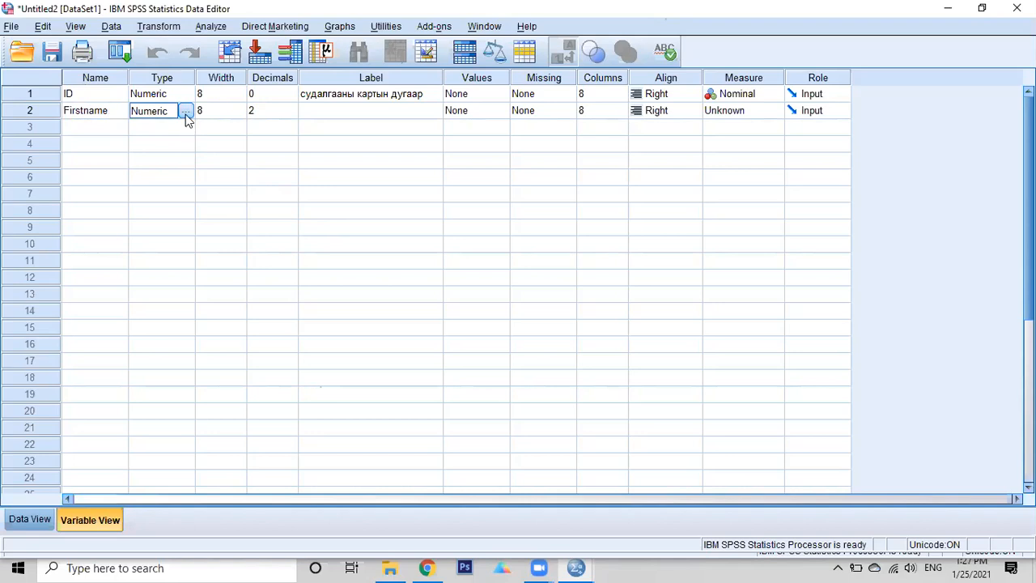
left_click(185, 113)
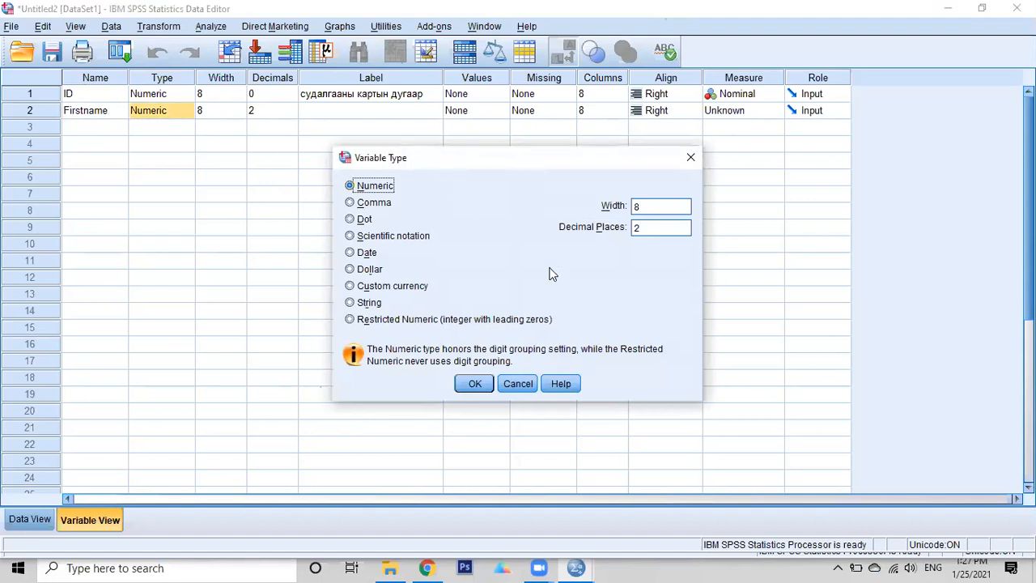
left_click(351, 254)
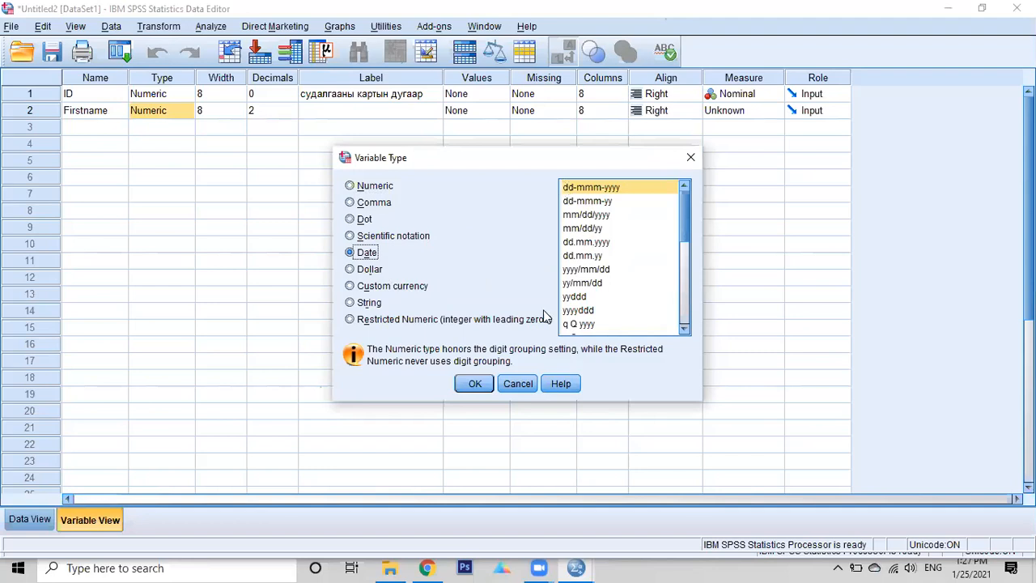
left_click(351, 303)
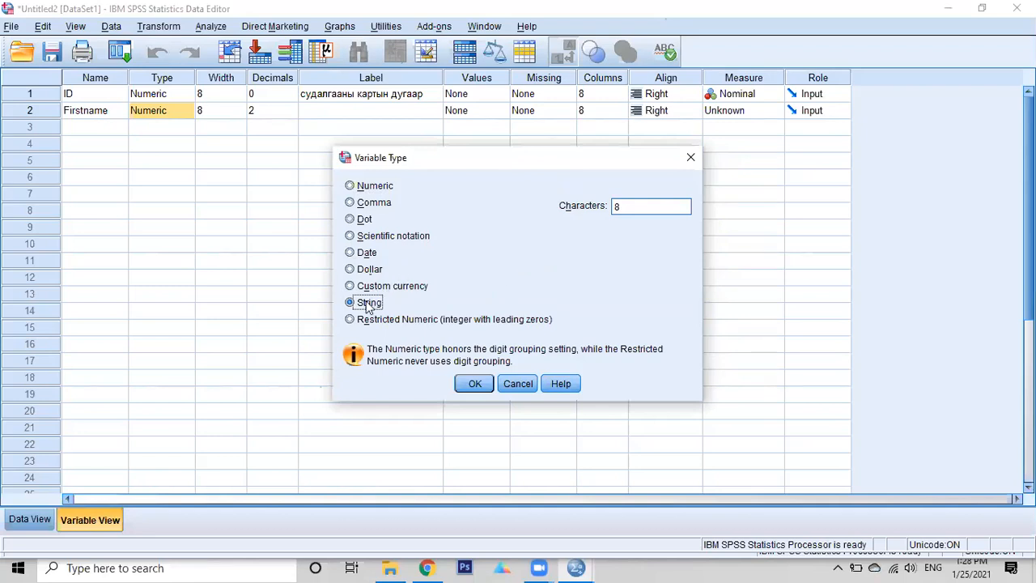
left_click_drag(640, 207, 615, 207)
type("30")
left_click(475, 384)
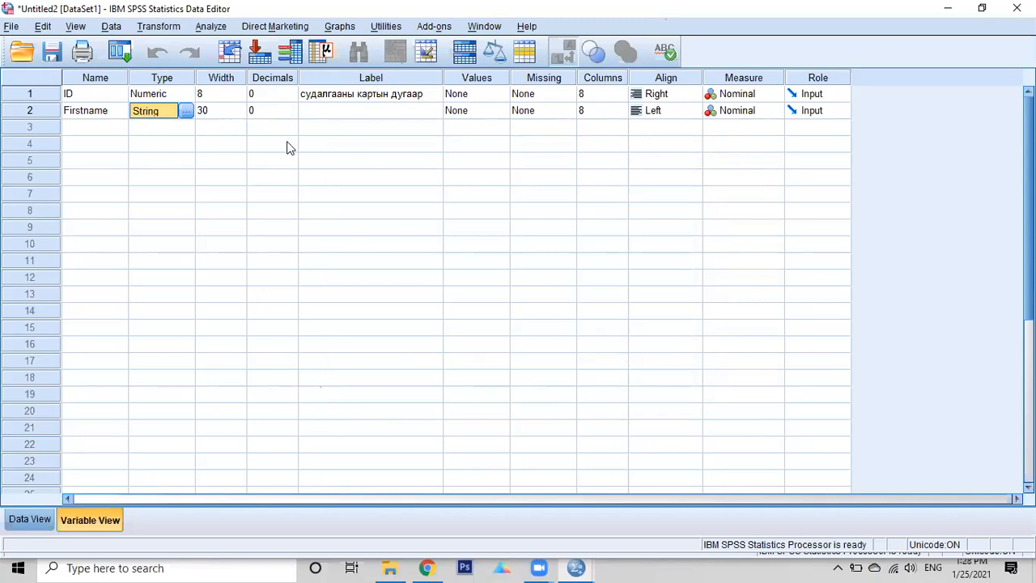
Add a third variable named Birth_date below Firstname.
left_click(79, 130)
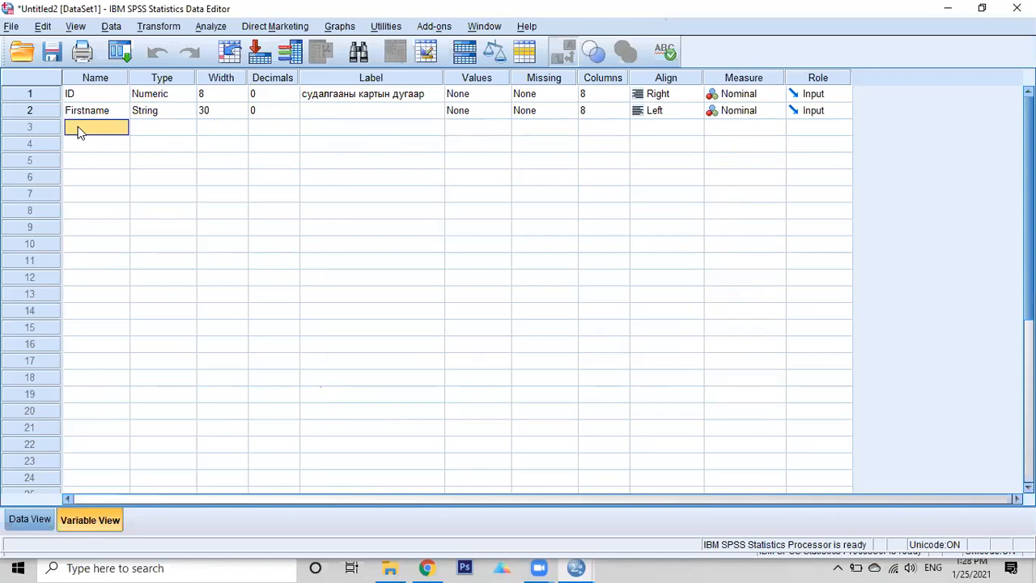
type("Birth_date")
left_click(158, 134)
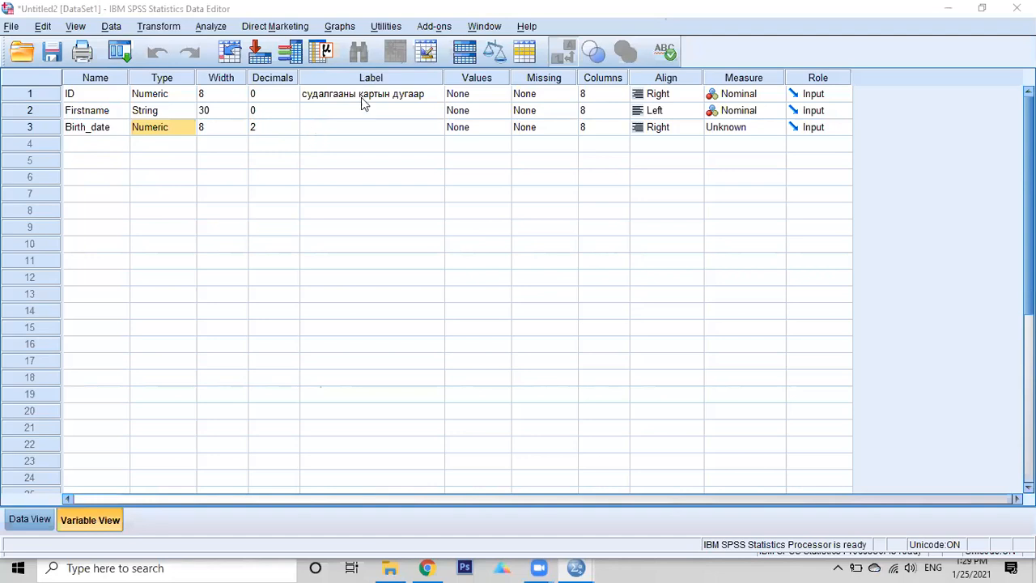
Switch to the Mongolian keyboard layout and label the Birth_date variable "төрсөн огноо".
left_click(340, 134)
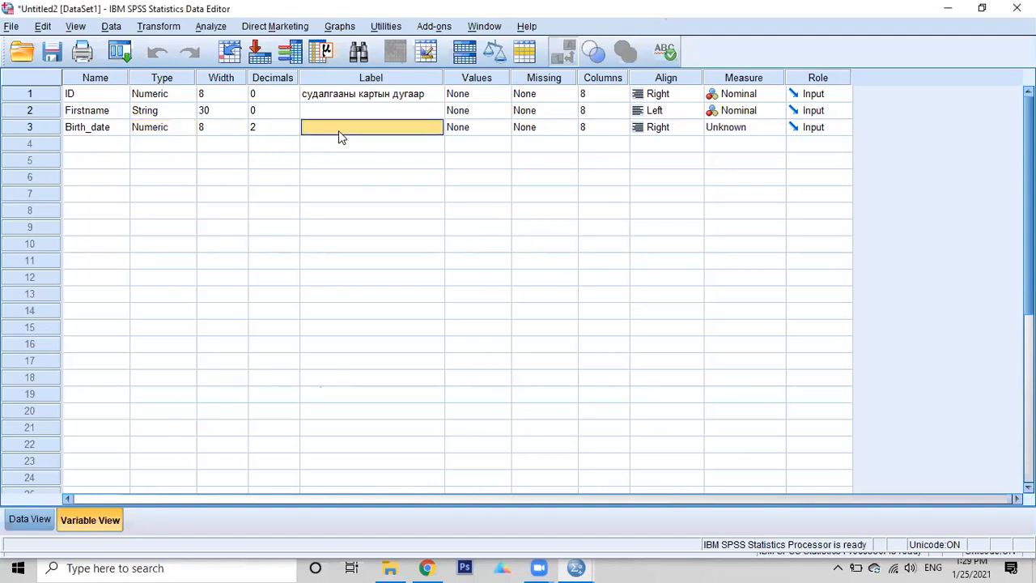
key("alt+shift")
type("т")
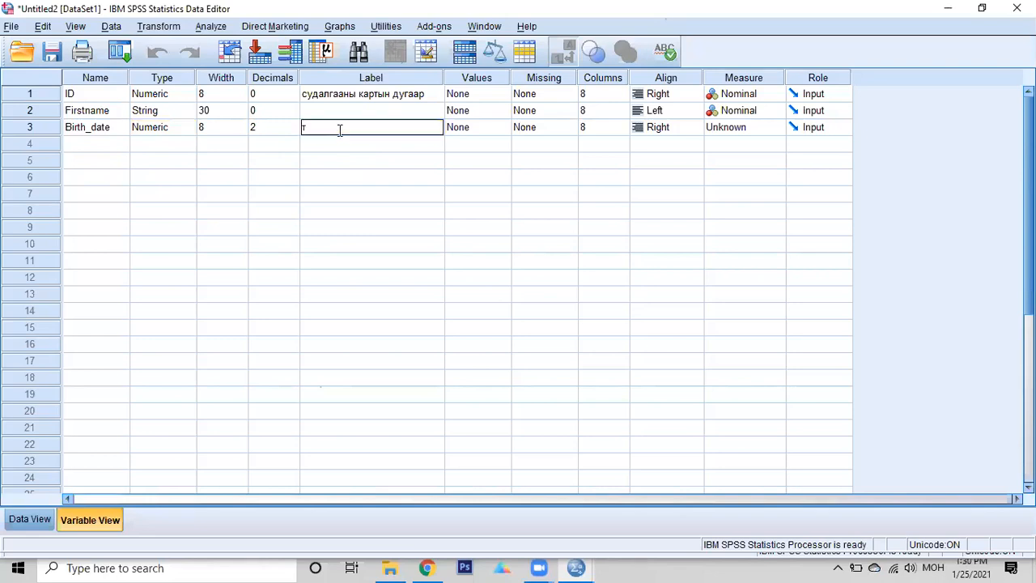
type("өрсөн огноо")
key("Return")
Label the Firstname variable "нэр".
left_click(351, 110)
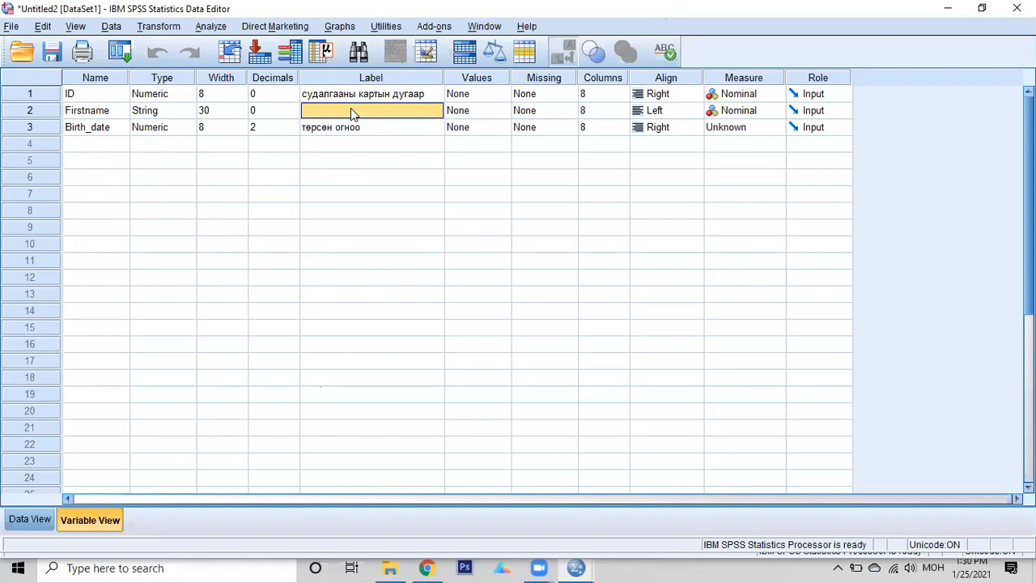
type("нэр")
key("Return")
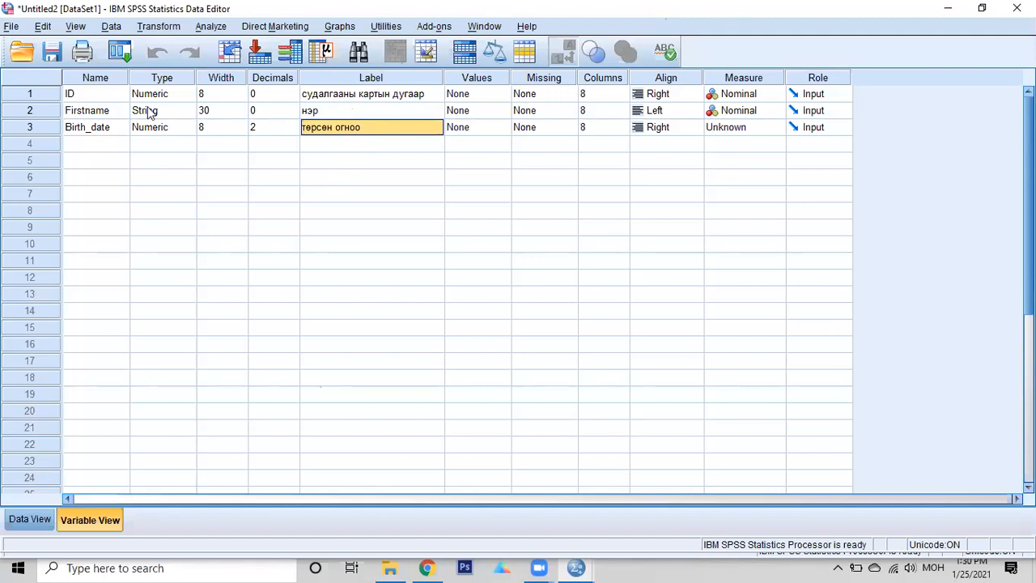
left_click(185, 80)
double_click(189, 132)
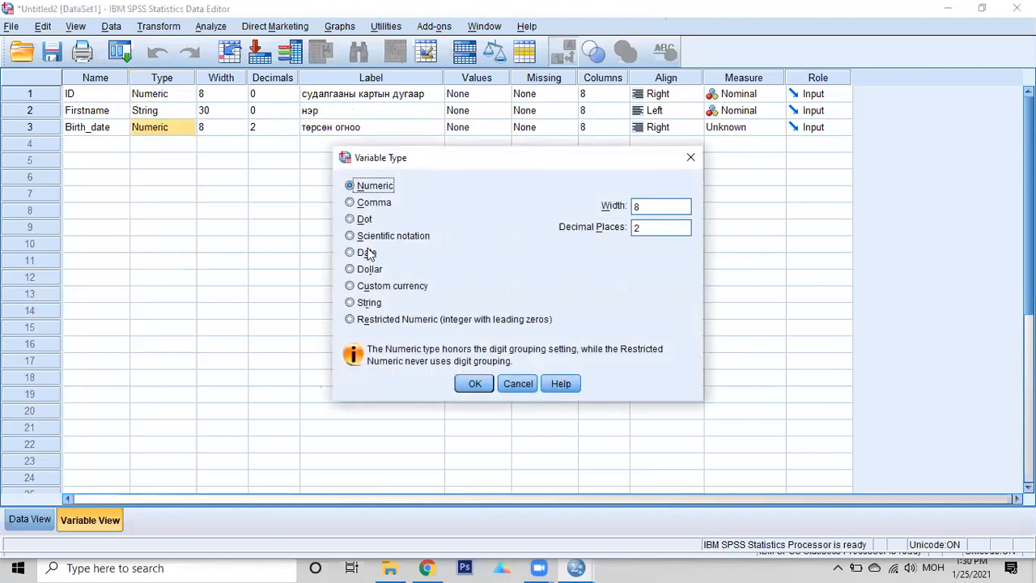
left_click(524, 383)
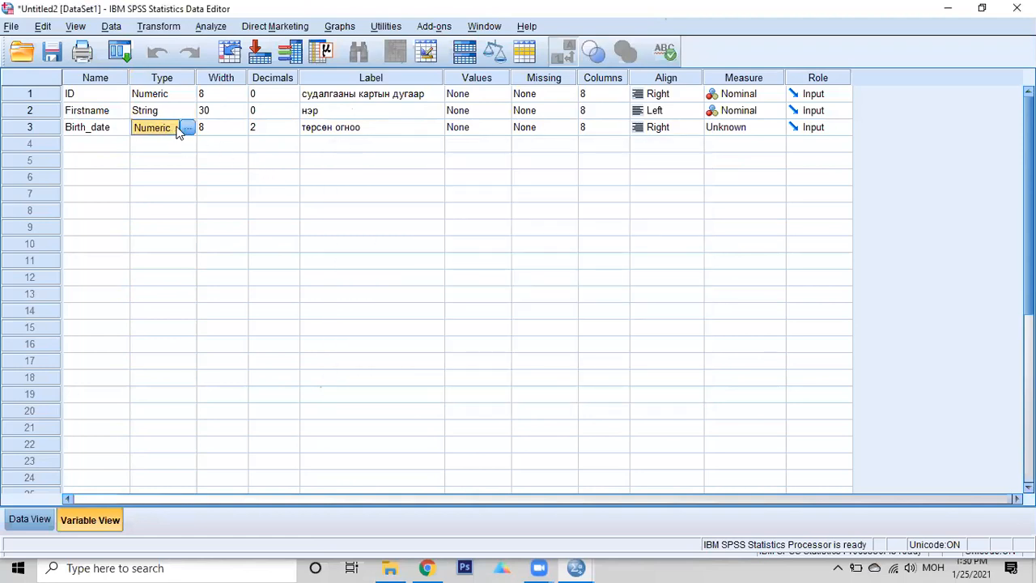
Change the Birth_date variable's type to Date with the yyyy/mm/dd format.
left_click(162, 78)
left_click(180, 133)
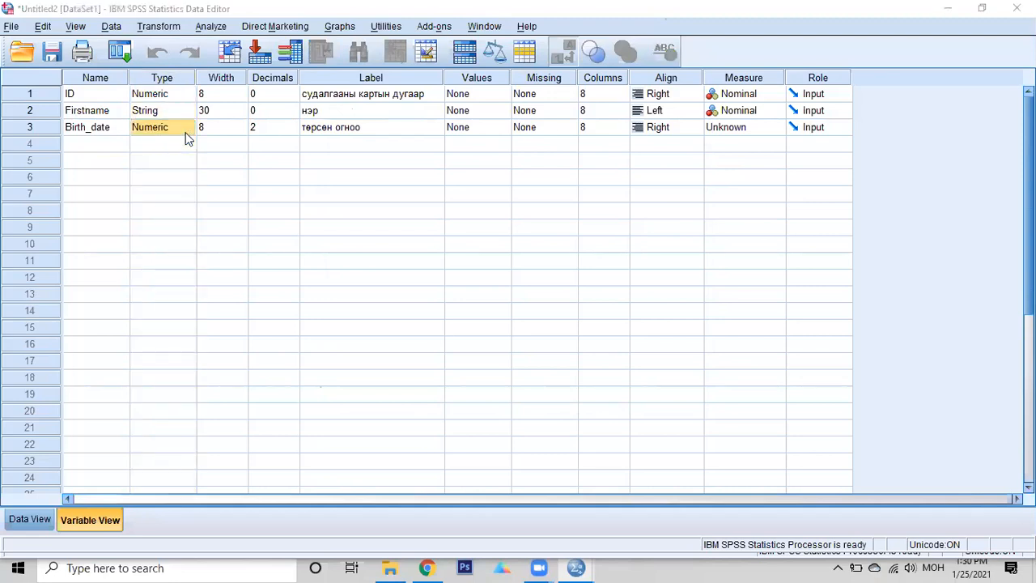
left_click(190, 128)
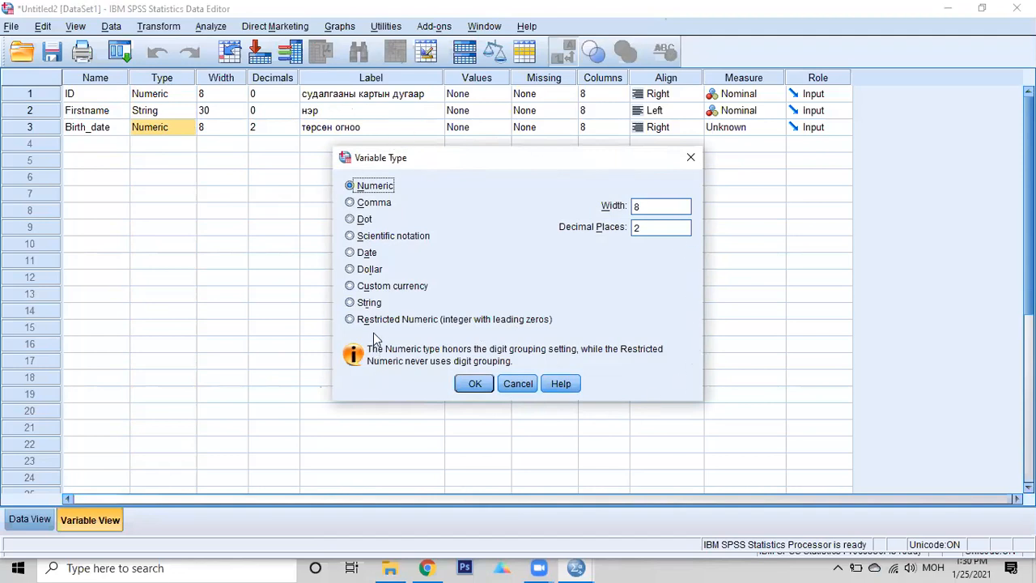
left_click(351, 254)
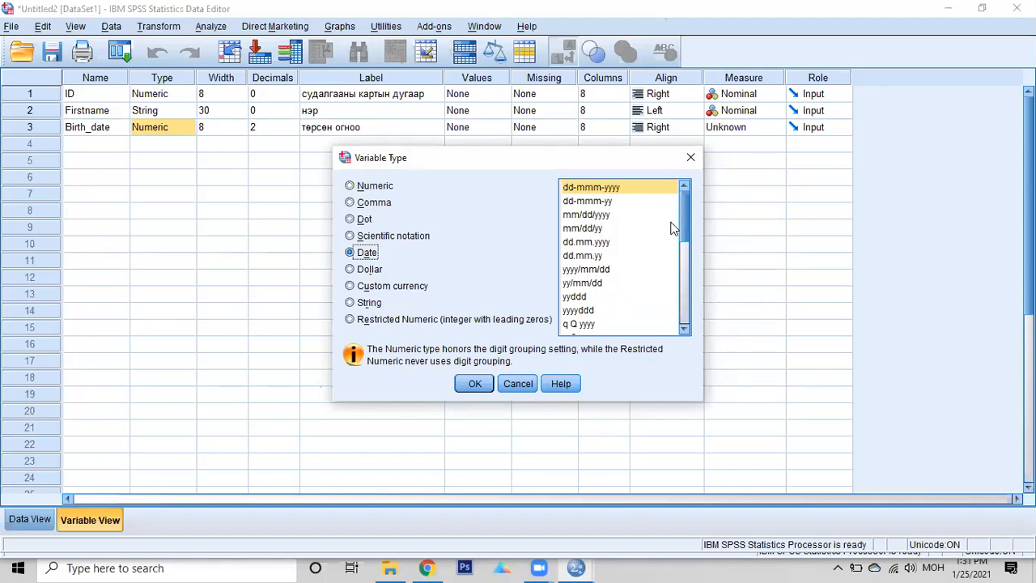
mouse_move(684, 202)
left_mouse_down()
mouse_move(684, 294)
mouse_move(674, 187)
left_mouse_up()
left_click(580, 272)
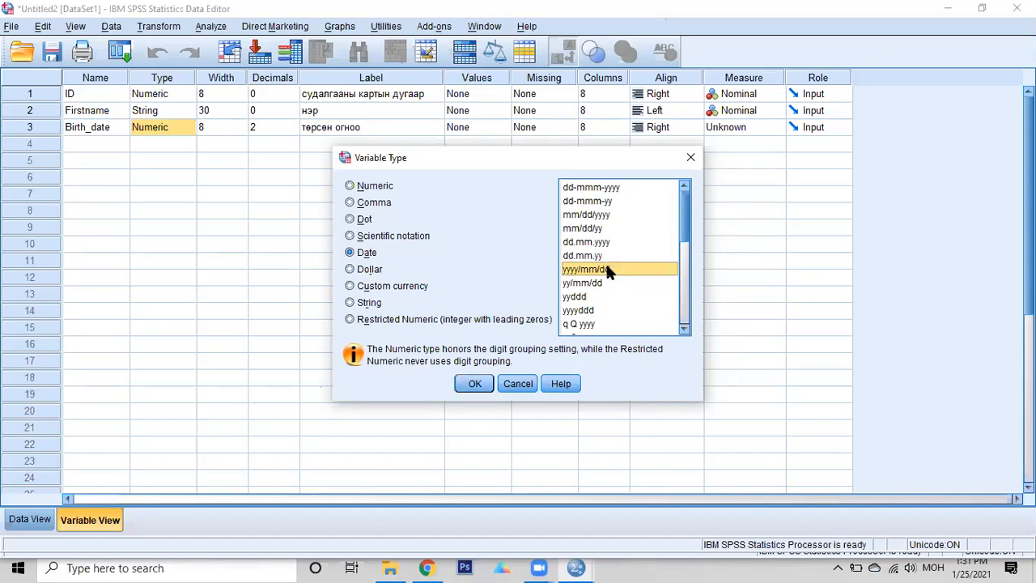
left_click(612, 186)
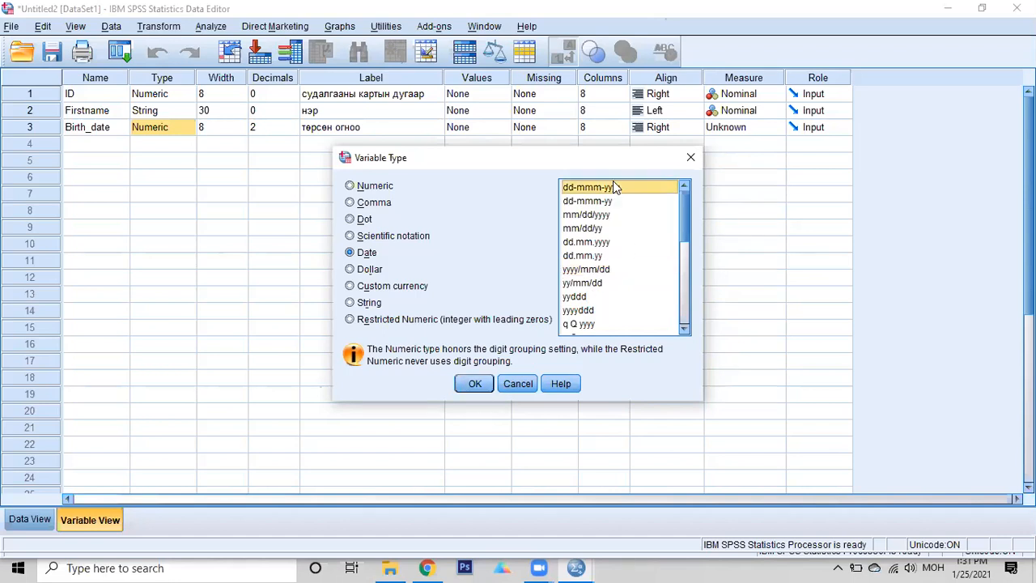
left_click(601, 272)
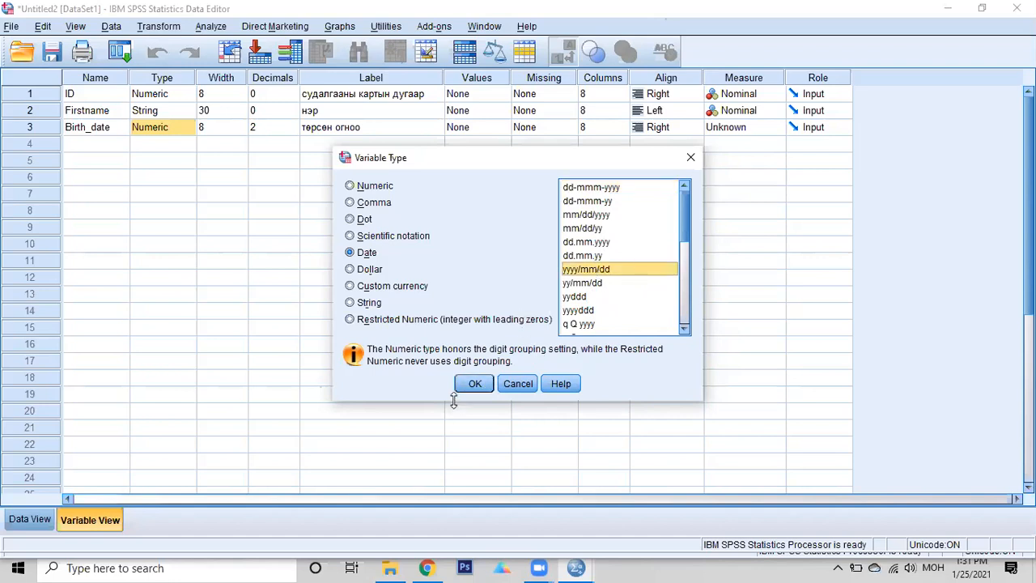
left_click(475, 383)
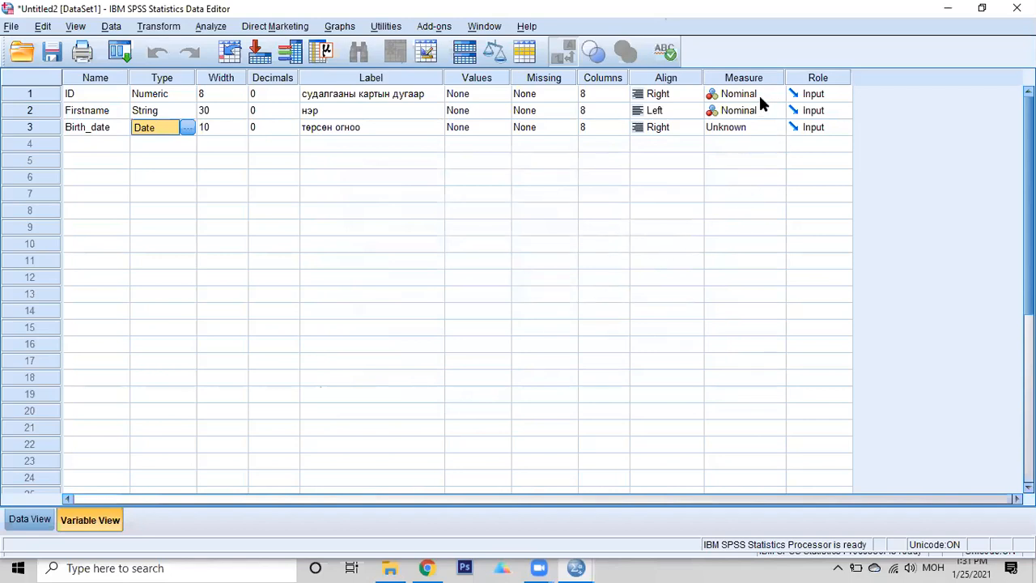
Set the Birth_date variable's measurement level to Nominal.
left_click(778, 131)
left_click(779, 131)
left_click(778, 131)
left_click(779, 131)
left_click(779, 131)
left_click(778, 131)
left_click(777, 129)
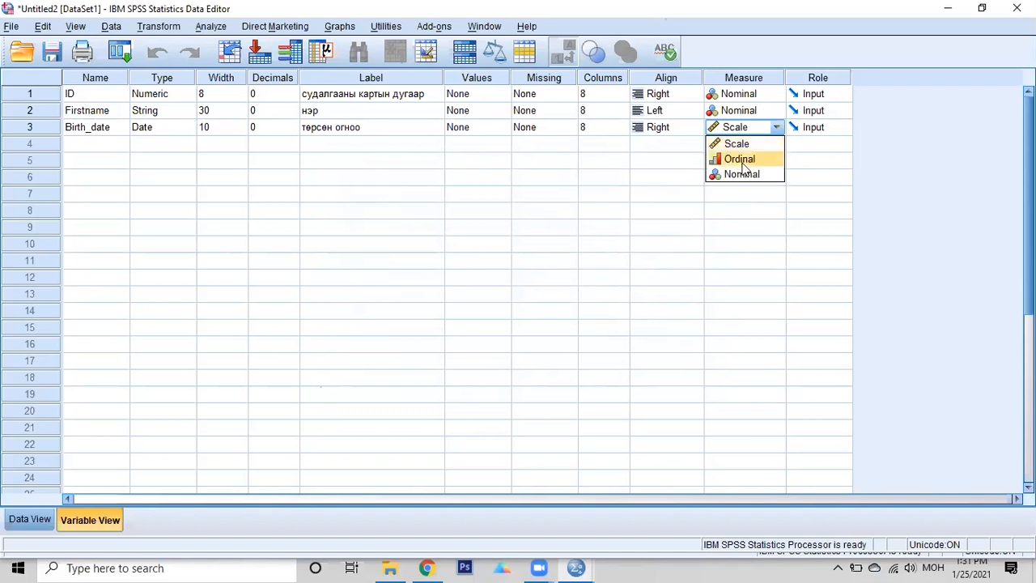
left_click(745, 174)
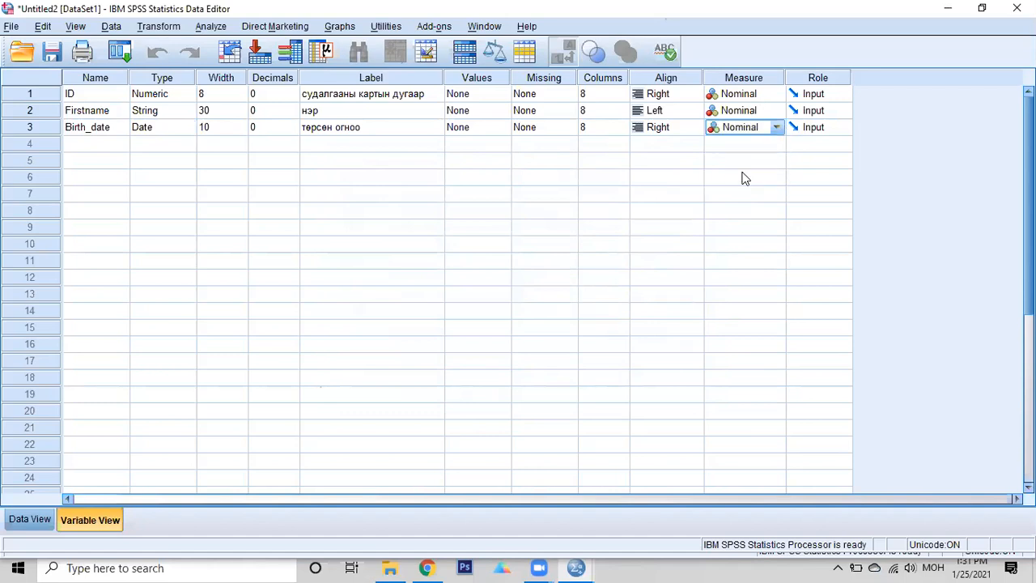
Switch back to the English keyboard layout and add a fourth variable named Age below Birth_date.
left_click(90, 150)
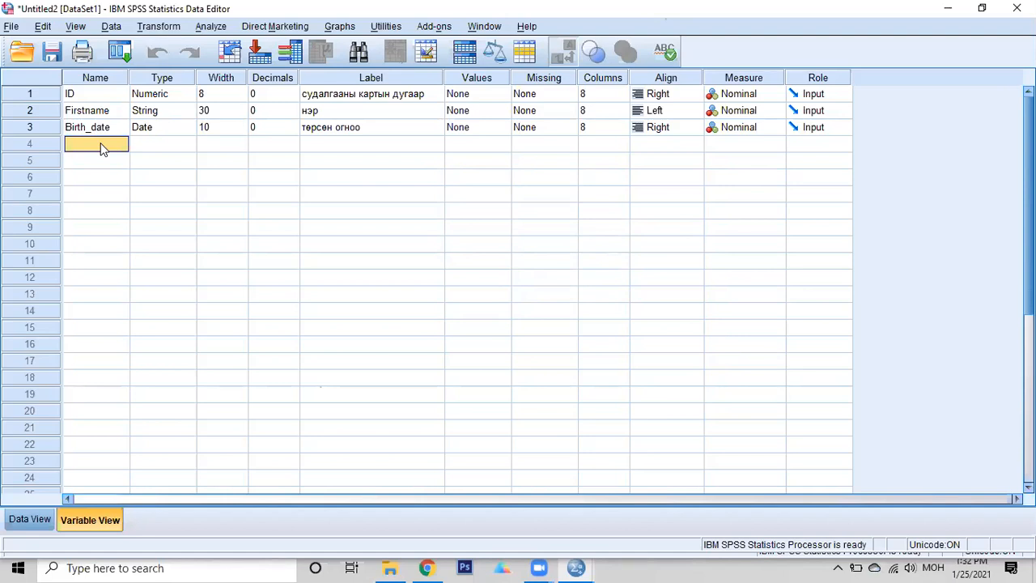
key("Down")
type("й")
key("BackSpace")
left_click(101, 146)
key("alt+shift")
type("Age")
key("Tab")
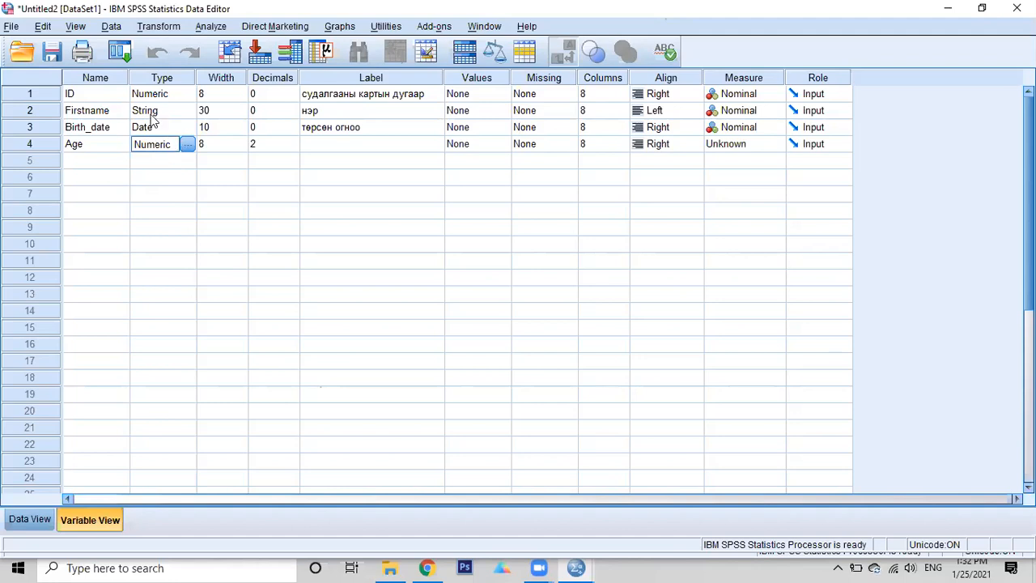
Set the Age variable's decimals to 0.
left_click(282, 160)
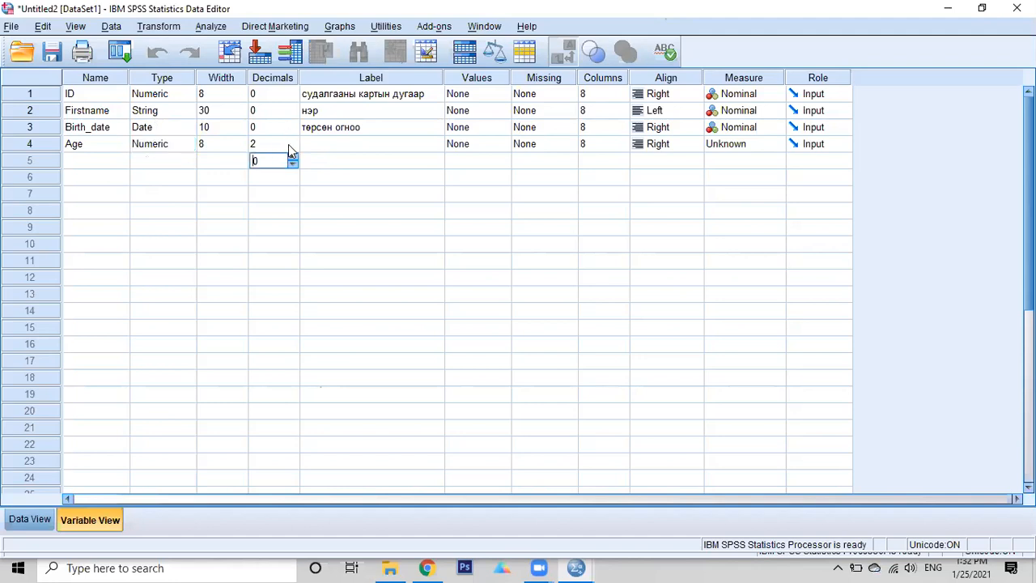
left_click(283, 144)
left_click(293, 147)
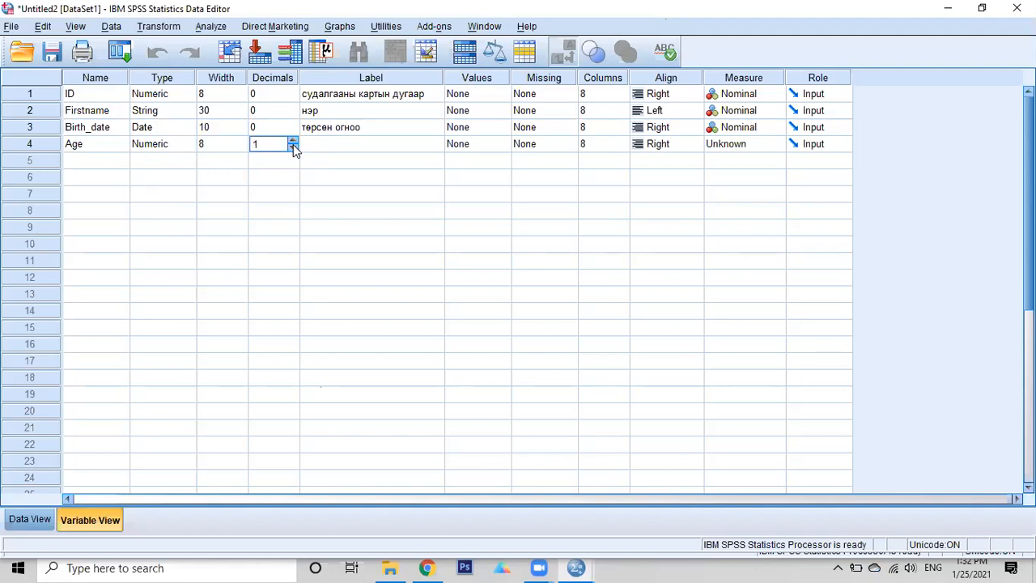
left_click(293, 148)
Label the Age variable "нас" in the Mongolian keyboard layout and set its measurement level to Scale.
left_click(330, 150)
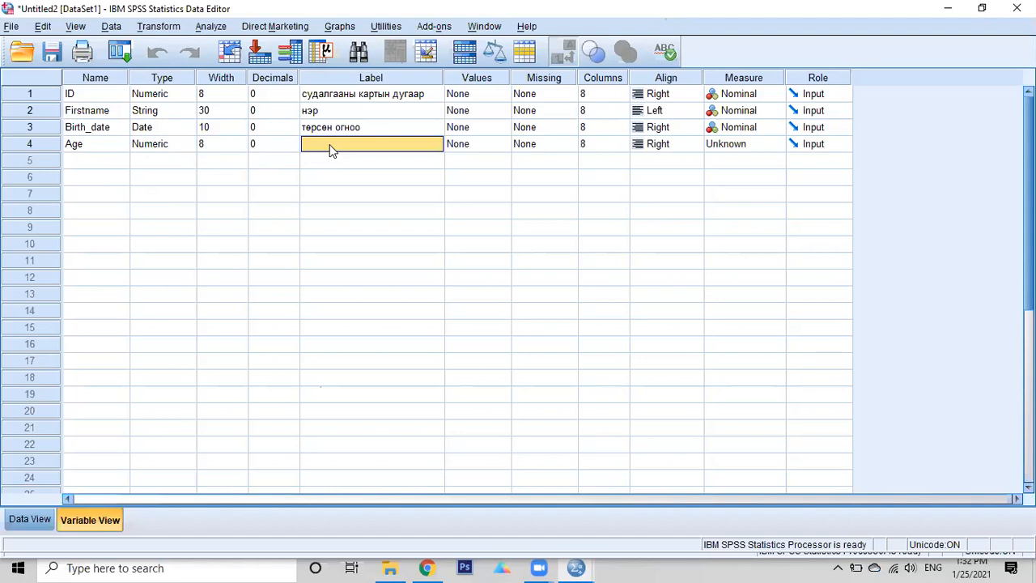
key("alt+shift")
type("нас")
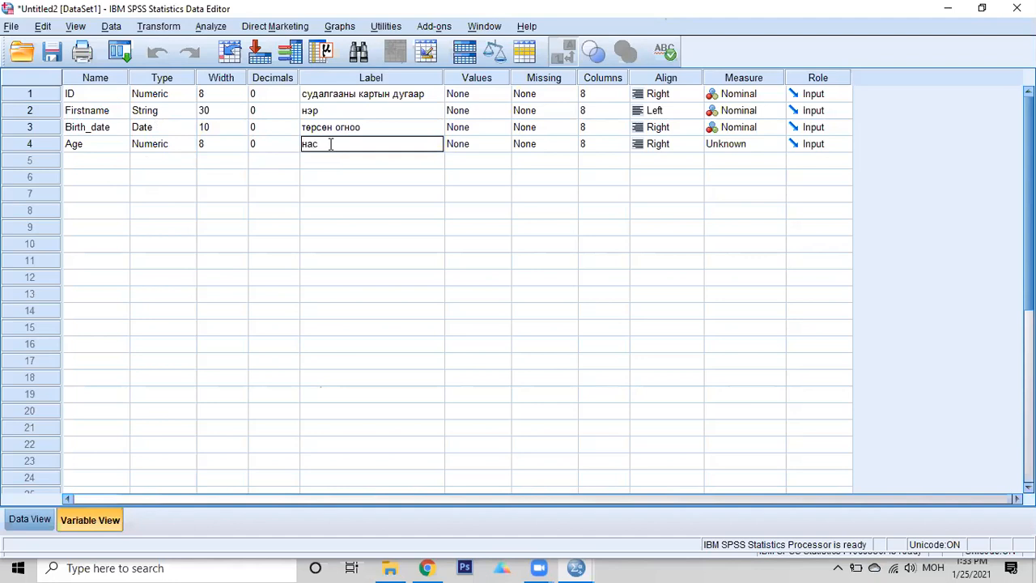
left_click(338, 162)
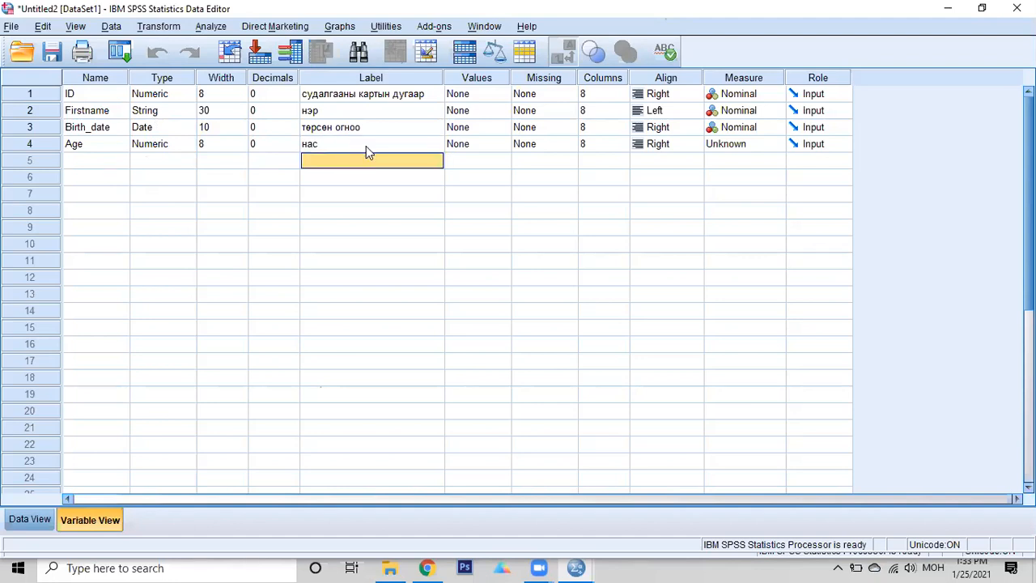
left_click(778, 147)
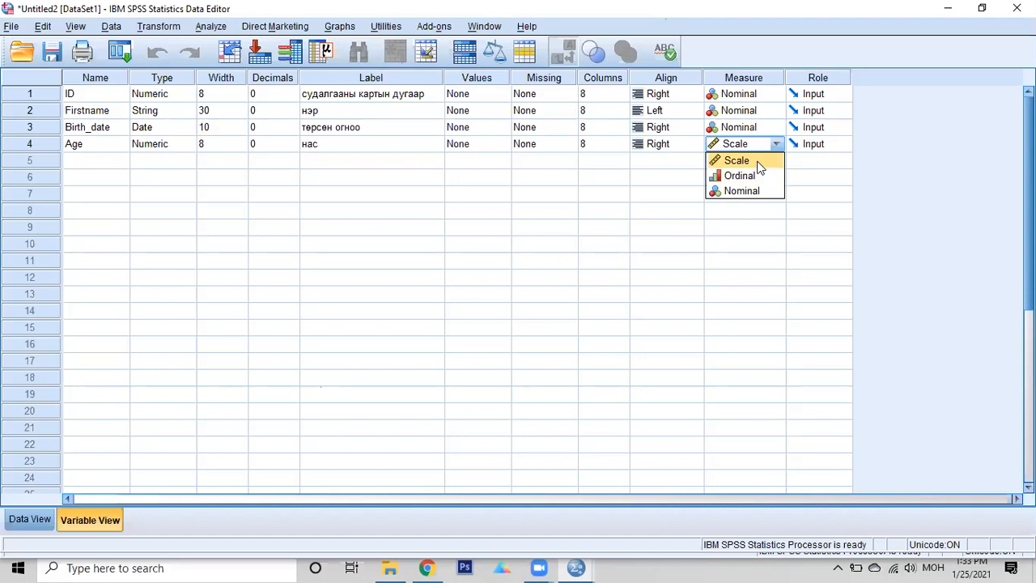
left_click(757, 162)
Switch back to the English keyboard layout and add a fifth variable named Gender below Age.
left_click(93, 161)
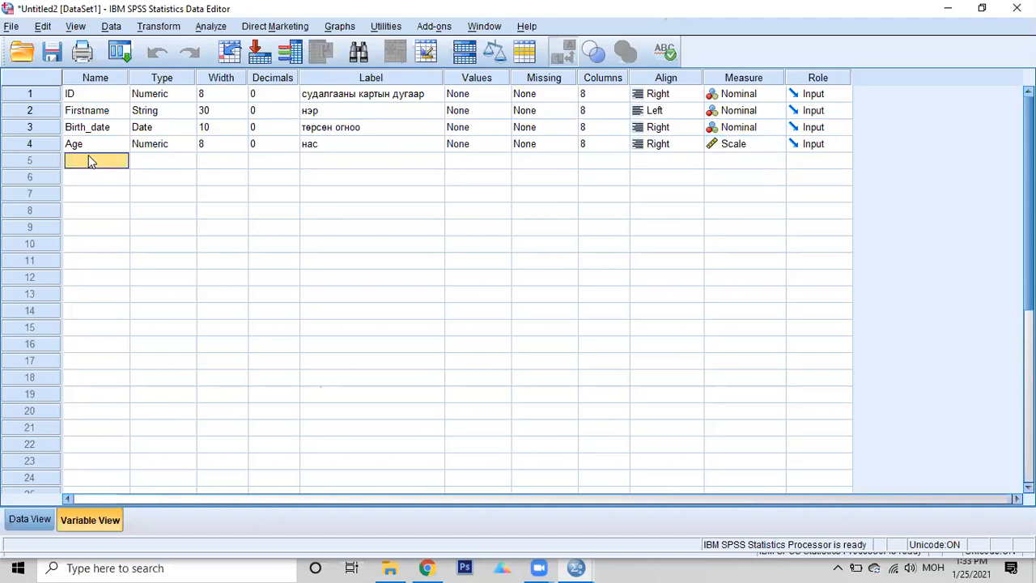
key("alt+shift")
type("Gender")
left_click(152, 166)
left_click(81, 163)
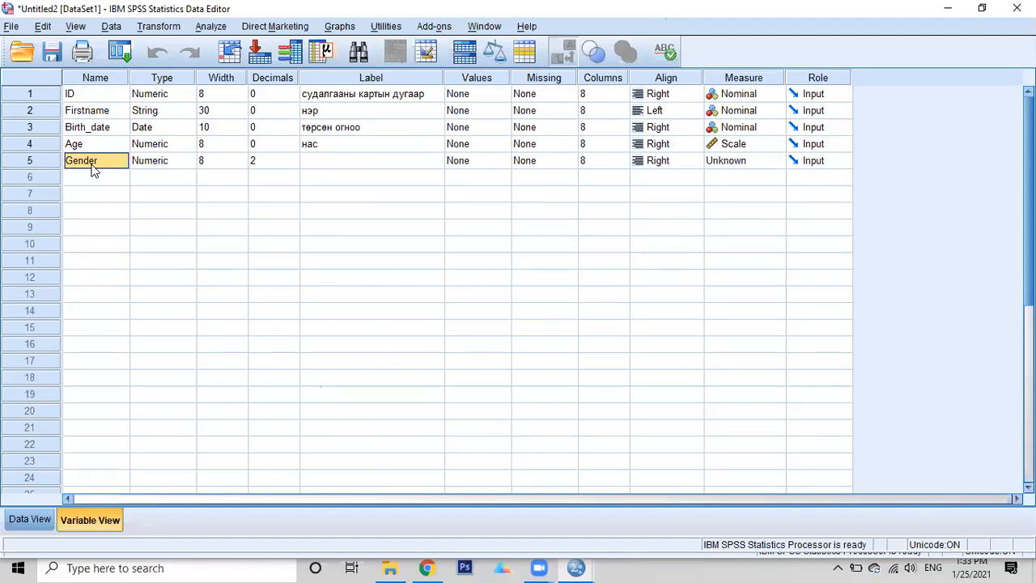
left_click(97, 179)
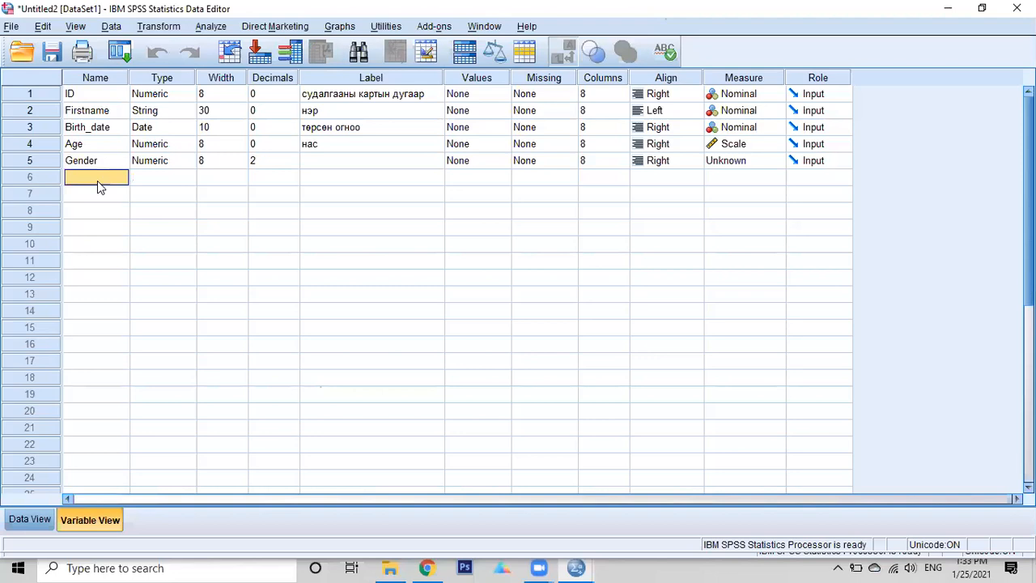
type("nas")
key("BackSpace")
key("BackSpace")
type("khuis")
key("BackSpace")
key("BackSpace")
key("BackSpace")
key("BackSpace")
key("BackSpace")
left_click(109, 158)
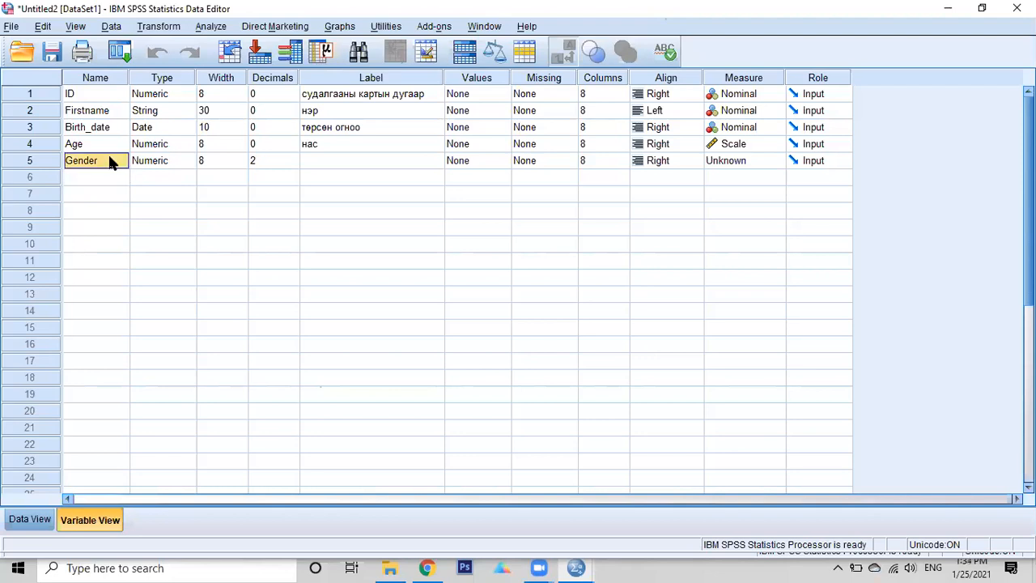
Set the Gender variable's decimals to 0.
left_click(174, 162)
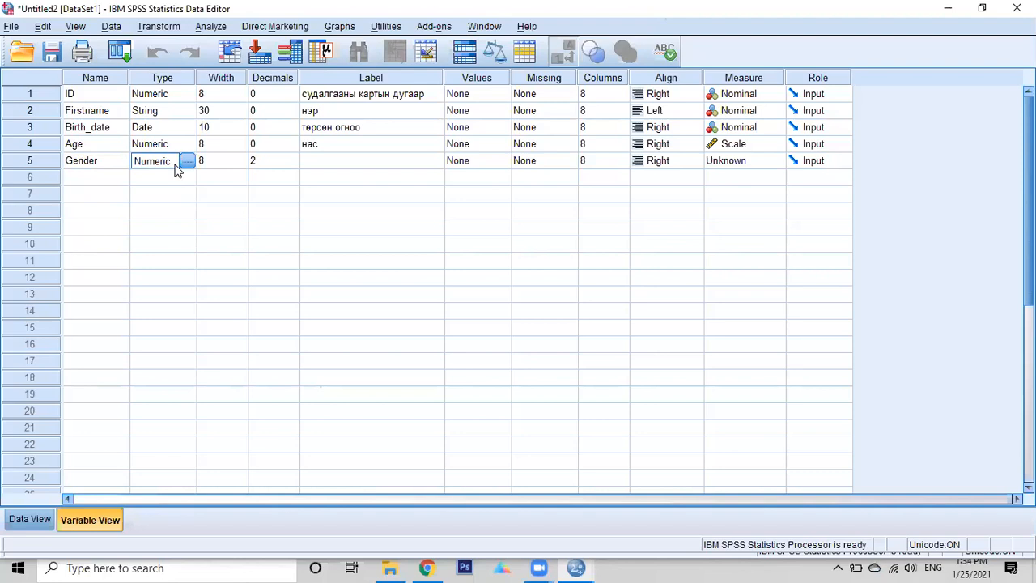
left_click(295, 166)
left_click(293, 165)
left_click(293, 165)
Switch to the Mongolian keyboard layout and label the Gender variable "хүйс".
left_click(329, 161)
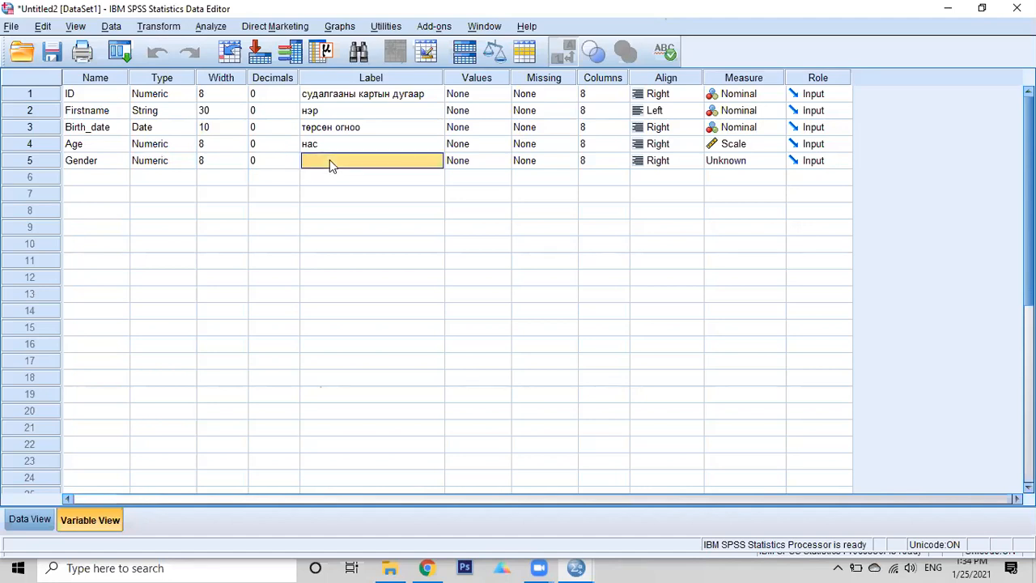
key("alt+shift")
type("хүйс")
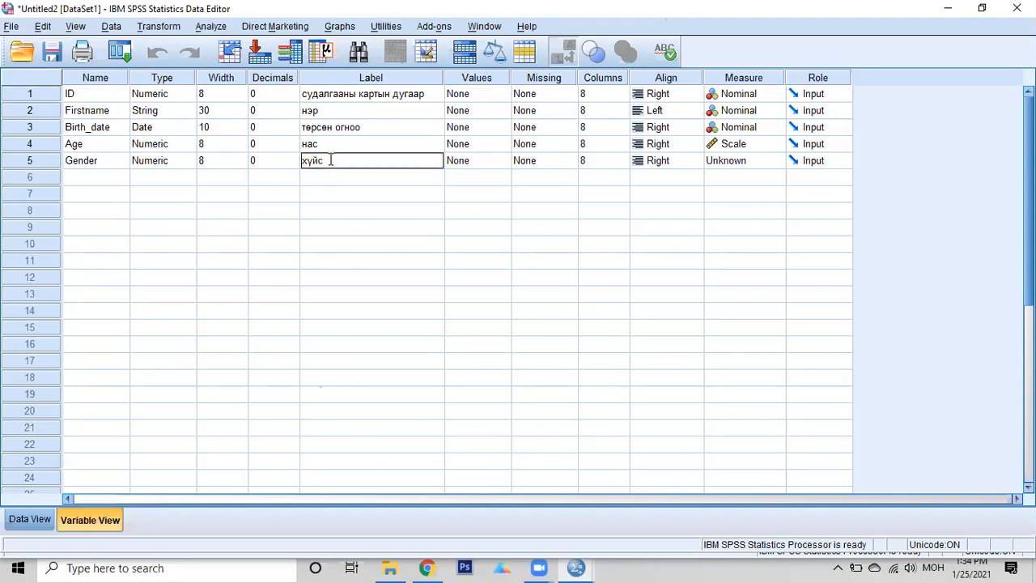
left_click(362, 180)
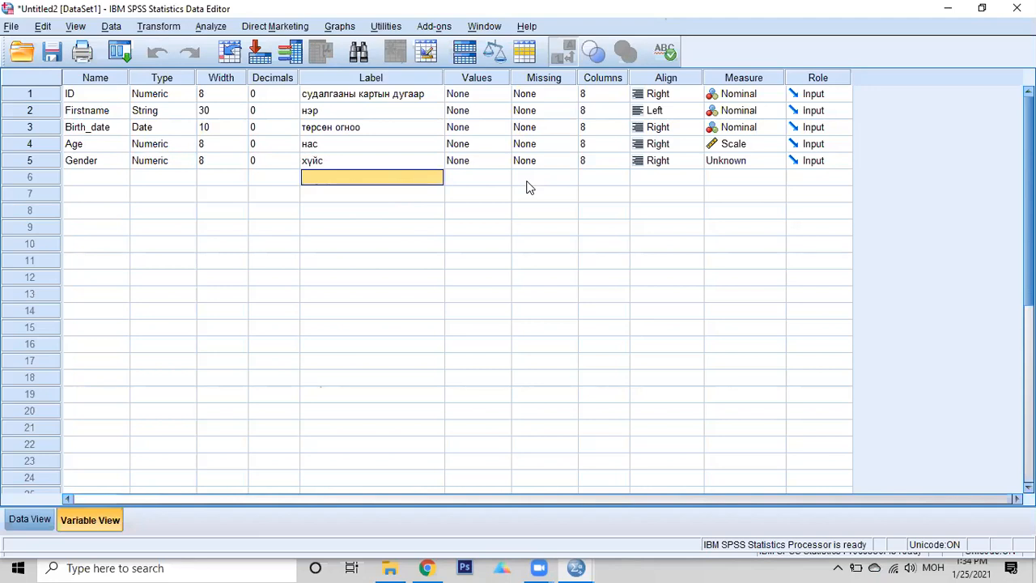
Open the Gender variable's value labels and add the value 0 with the label "female".
left_click(484, 74)
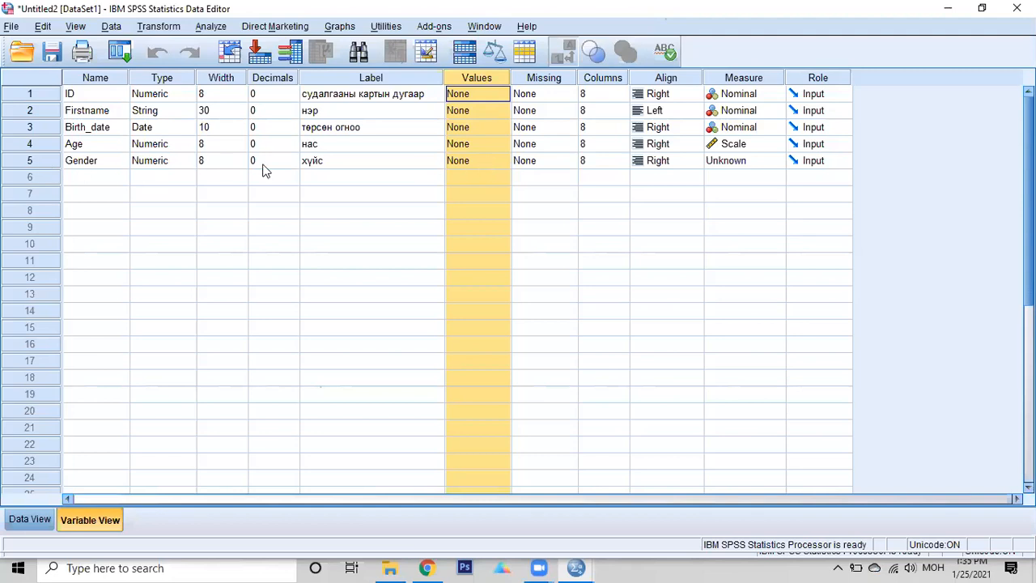
left_click(472, 162)
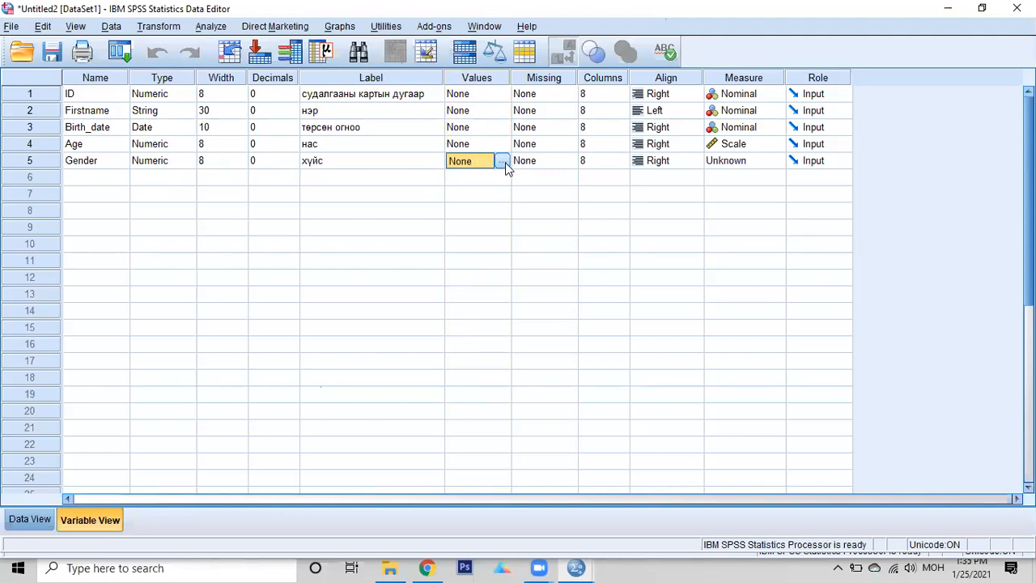
left_click(501, 162)
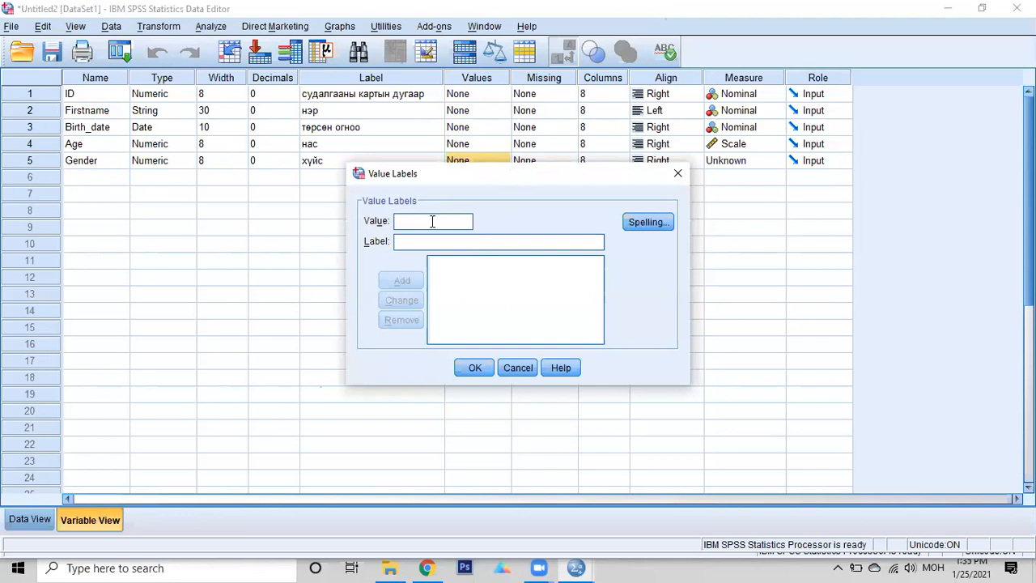
type("0өүтйлү")
key("BackSpace")
key("BackSpace")
key("BackSpace")
key("BackSpace")
key("BackSpace")
key("BackSpace")
key("alt+shift")
type("female")
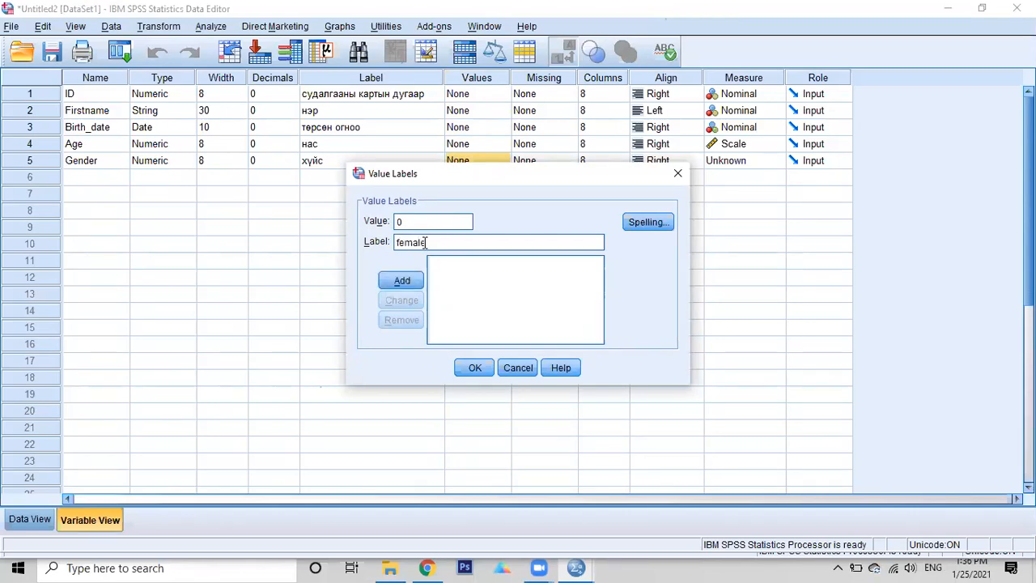
left_click(427, 221)
left_click(413, 242)
left_click(399, 283)
Add the value 1 with the label "male" and apply the value labels to Gender.
type("1")
left_click(405, 240)
type("male")
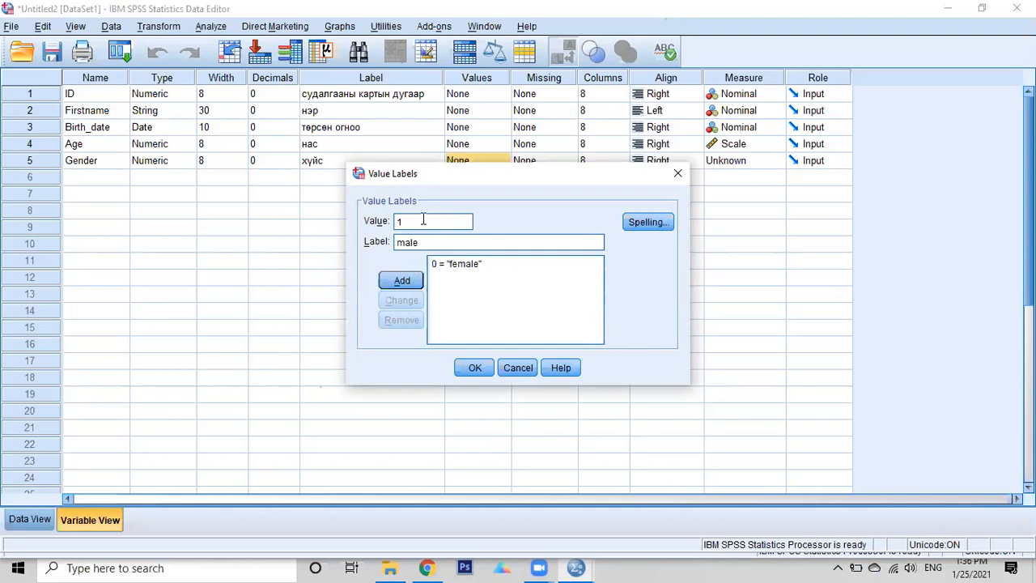
left_click(411, 283)
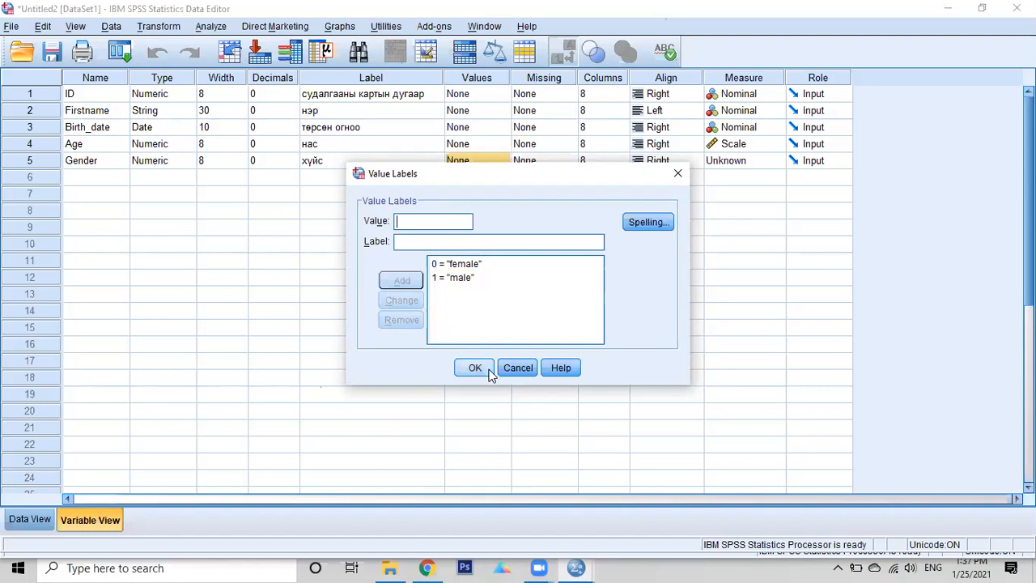
left_click(459, 264)
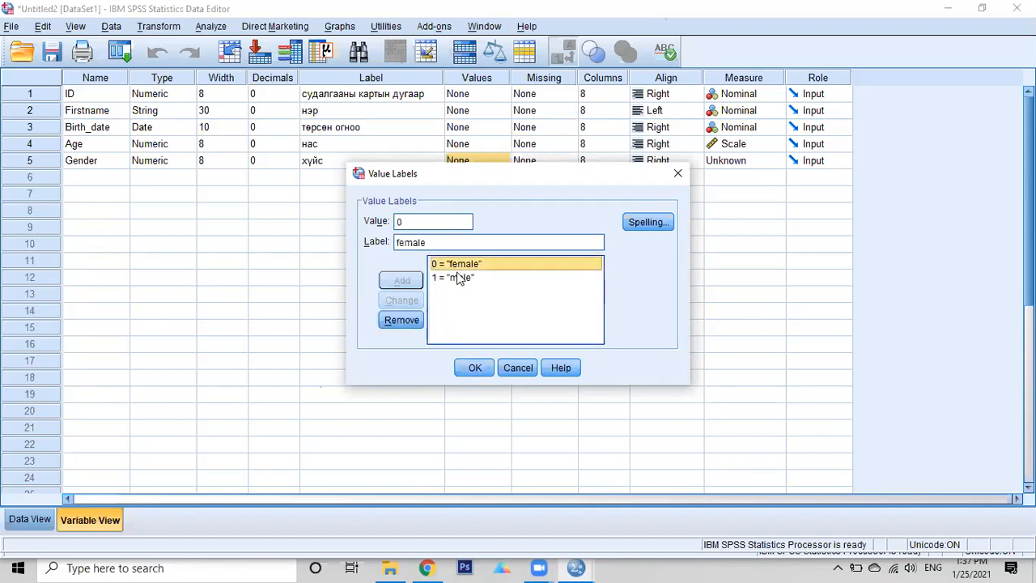
left_click(462, 277)
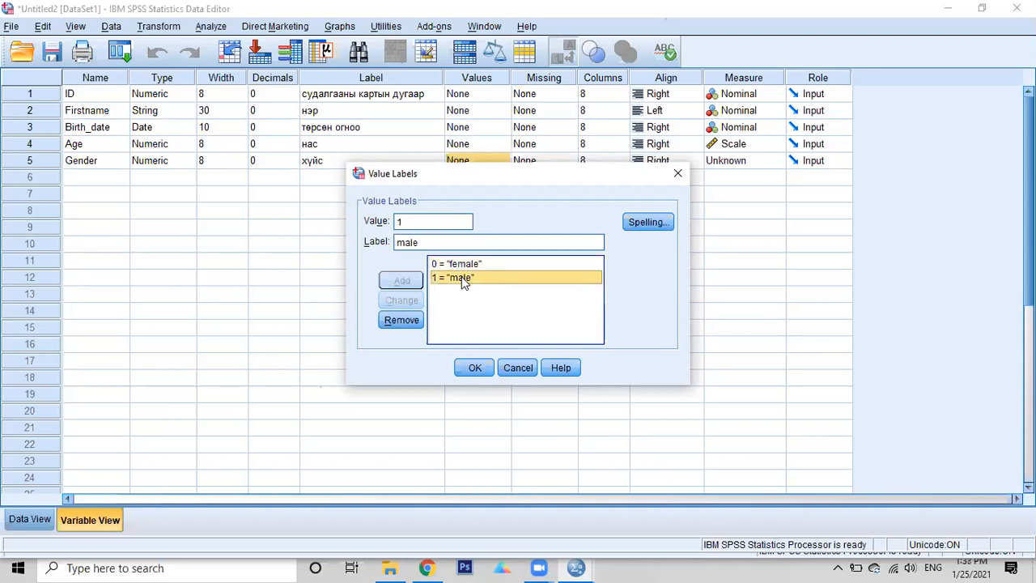
left_click(472, 368)
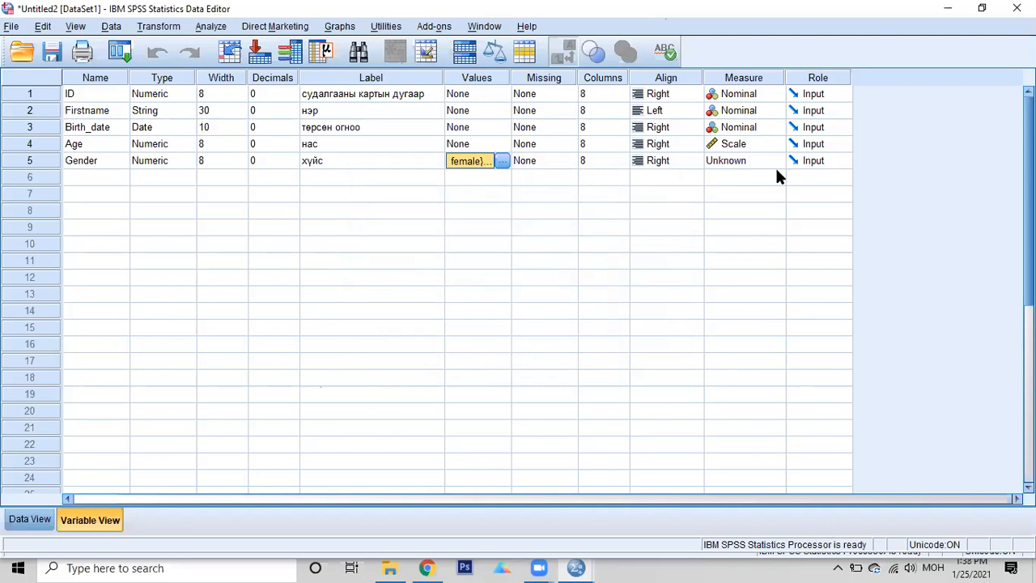
Switch to Data View and enter 1 (male) as the Gender of the first case.
left_click(29, 521)
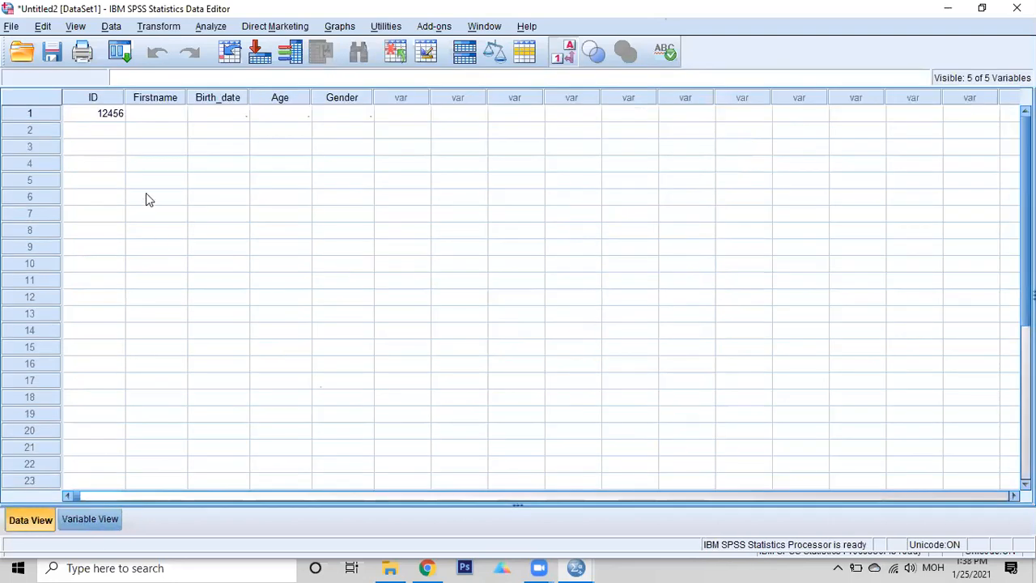
left_click(346, 118)
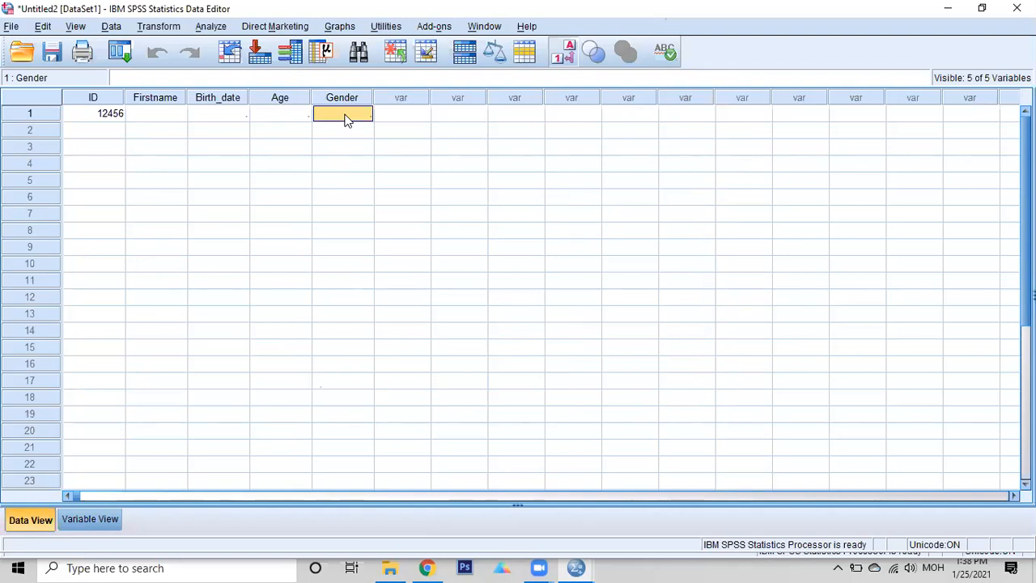
type("1")
type("male")
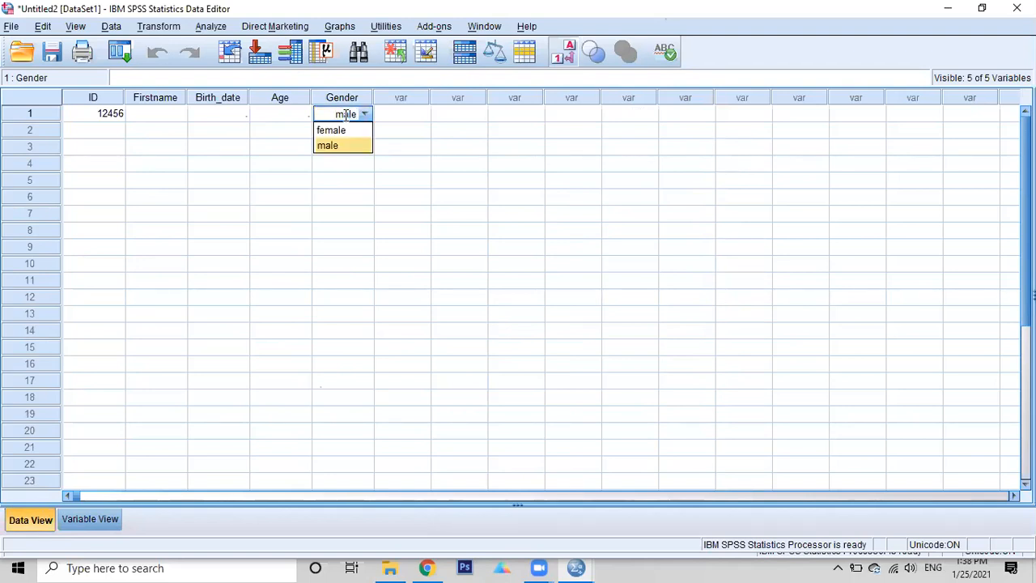
left_click(390, 132)
Change the first case's Gender to 0 (female) and enter 1 (male) for the second case.
left_click(340, 114)
double_click(340, 114)
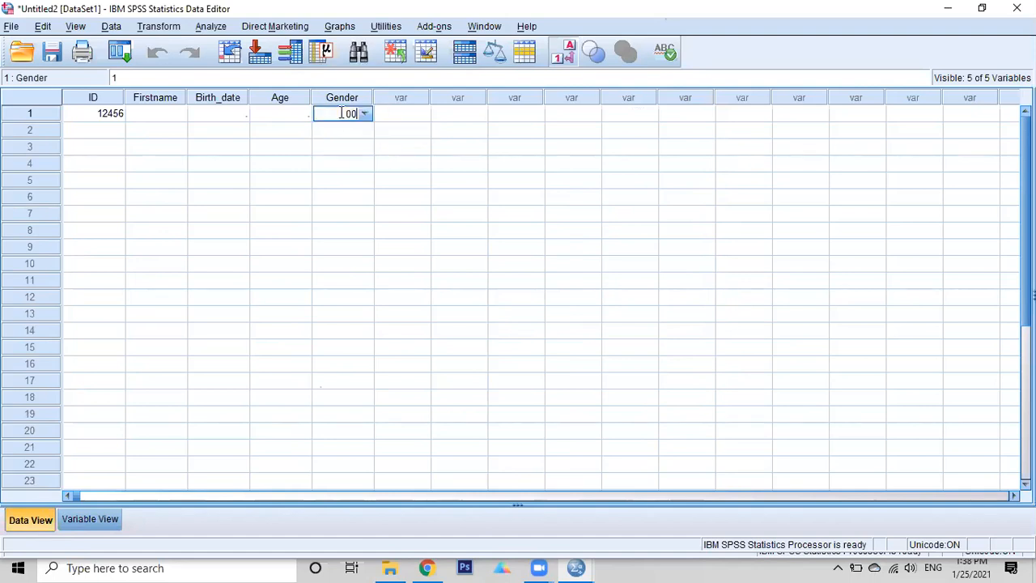
key("Return")
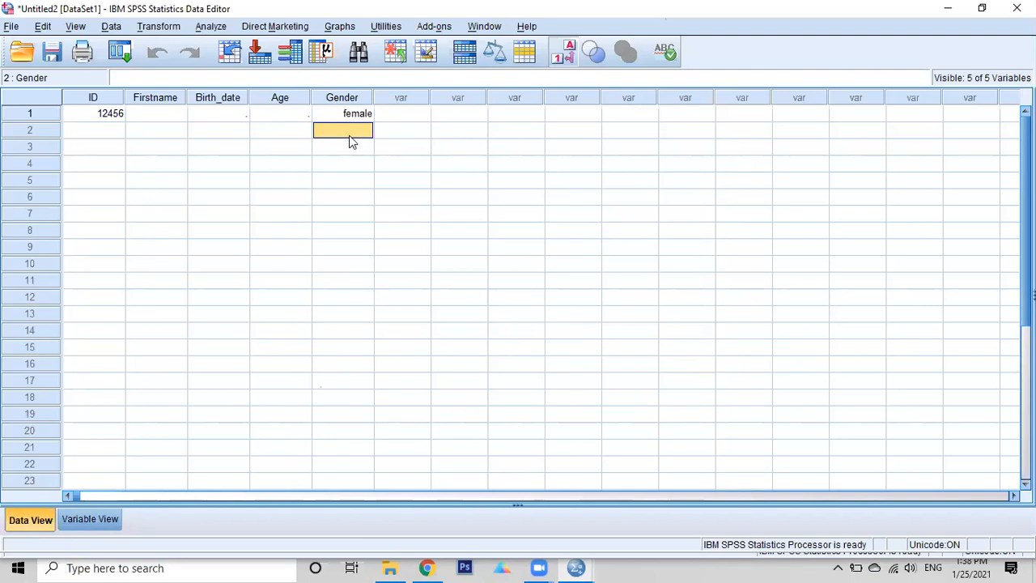
double_click(358, 129)
type("1")
key("Return")
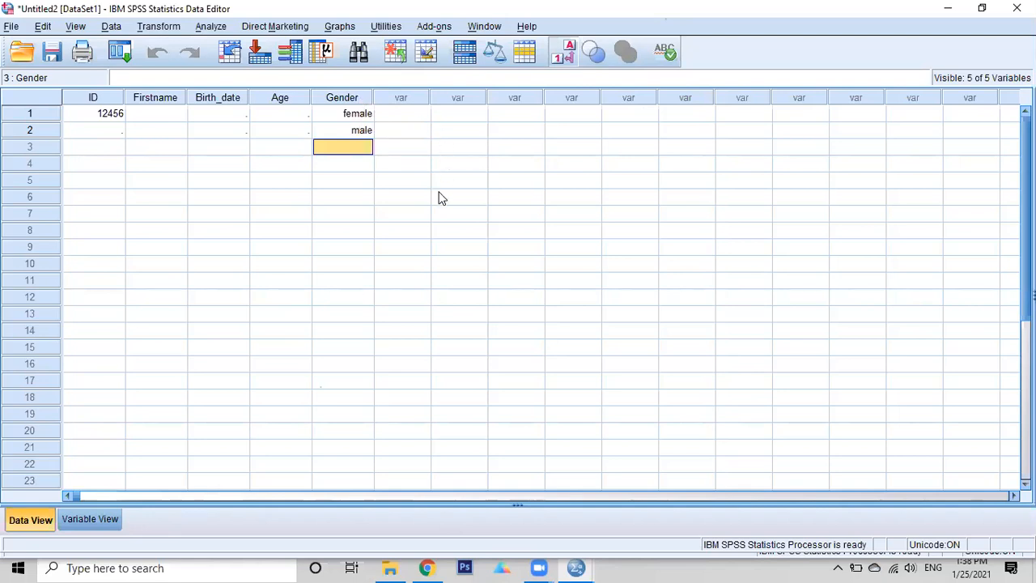
Toggle the value label display, leaving the Gender column in numeric codes.
left_click(571, 70)
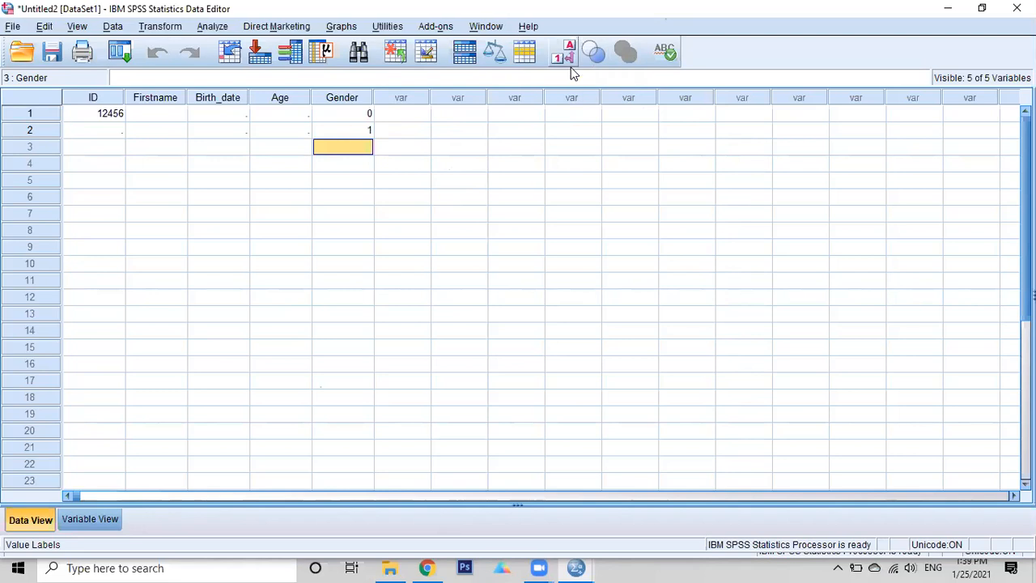
left_click(571, 70)
left_click(571, 70)
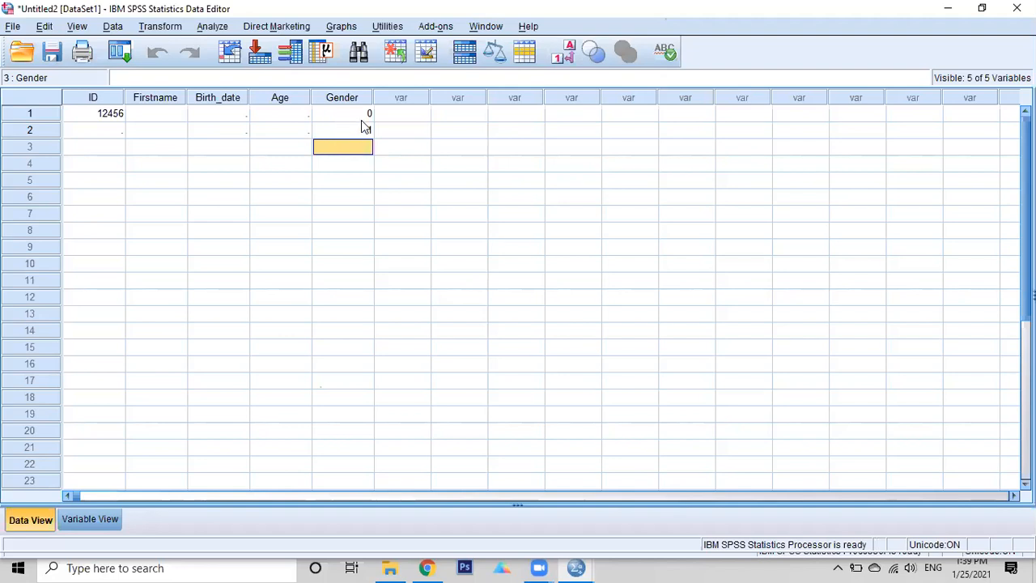
Return to Variable View and set the Gender variable's measurement level to Nominal.
left_click(98, 520)
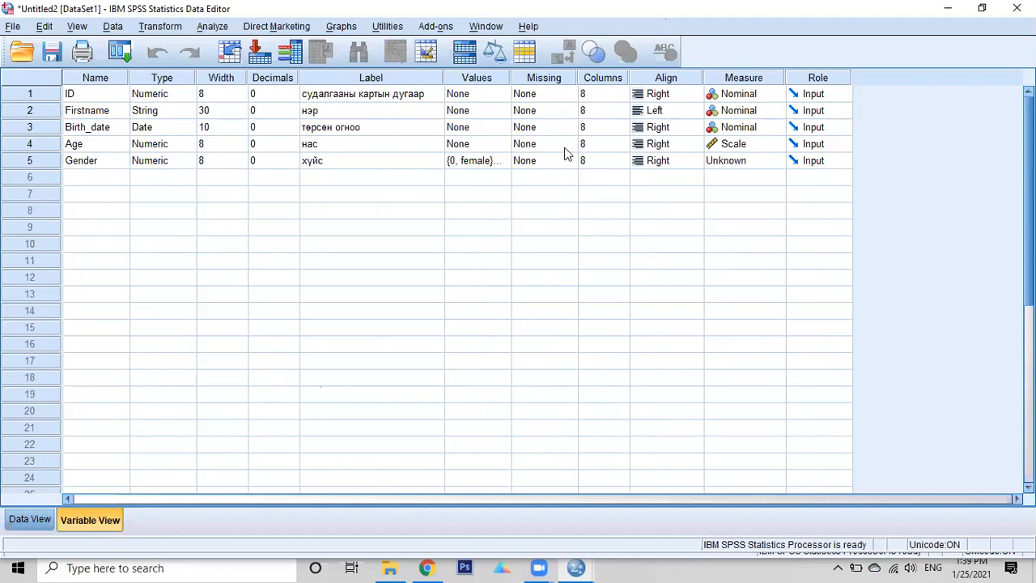
left_click(775, 165)
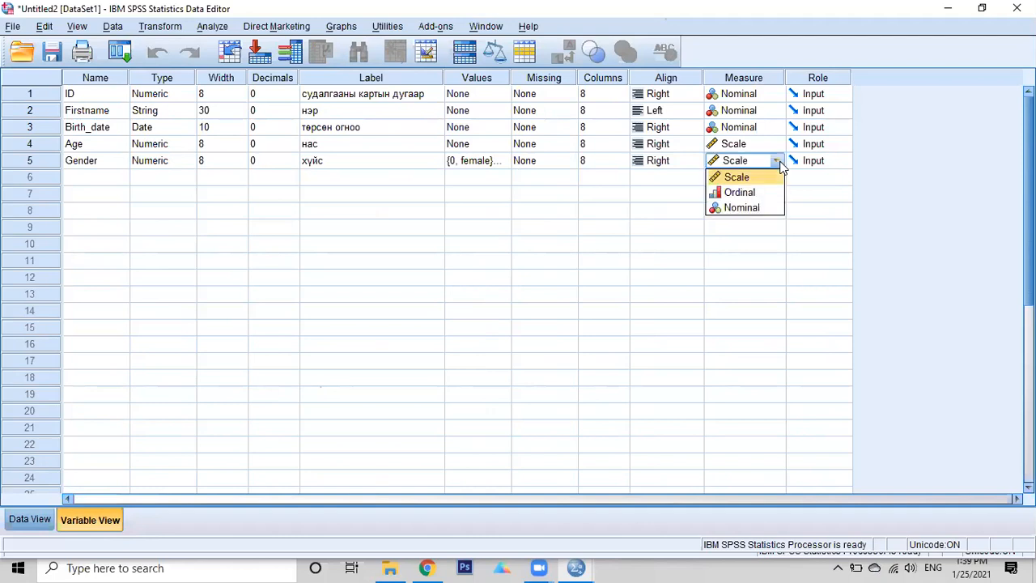
left_click(765, 209)
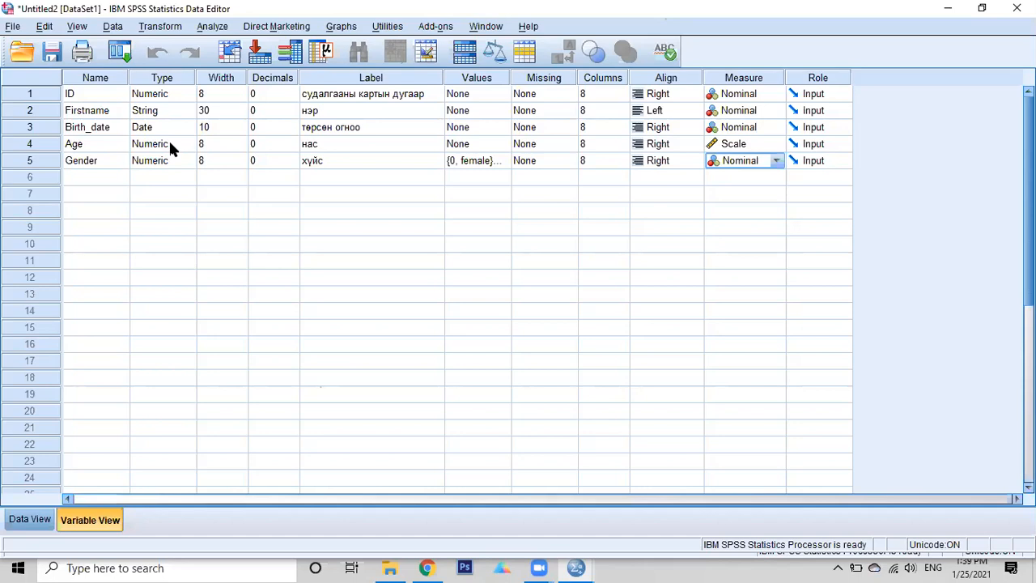
Open the measurement level choices of the Age variable.
left_click(758, 148)
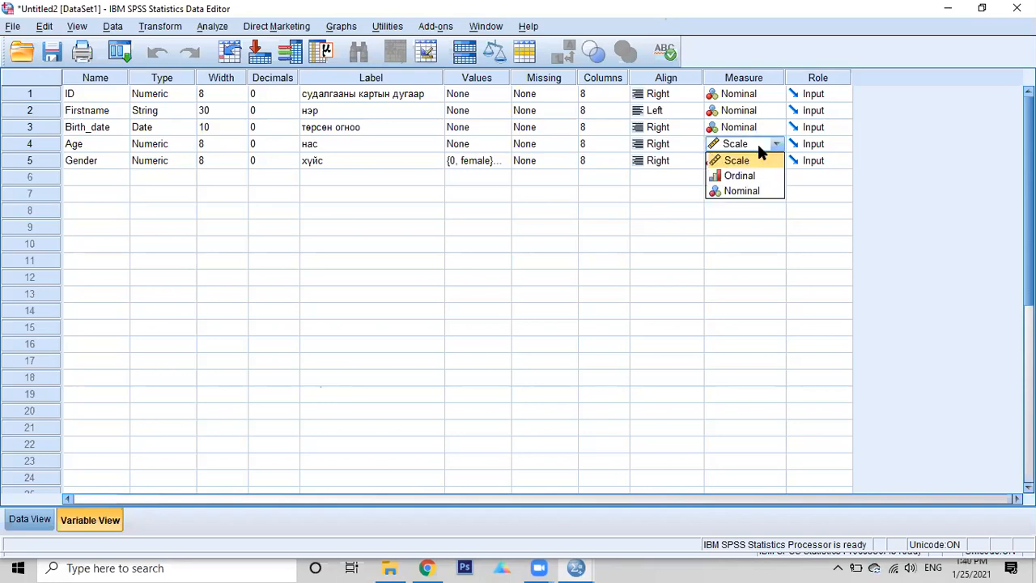